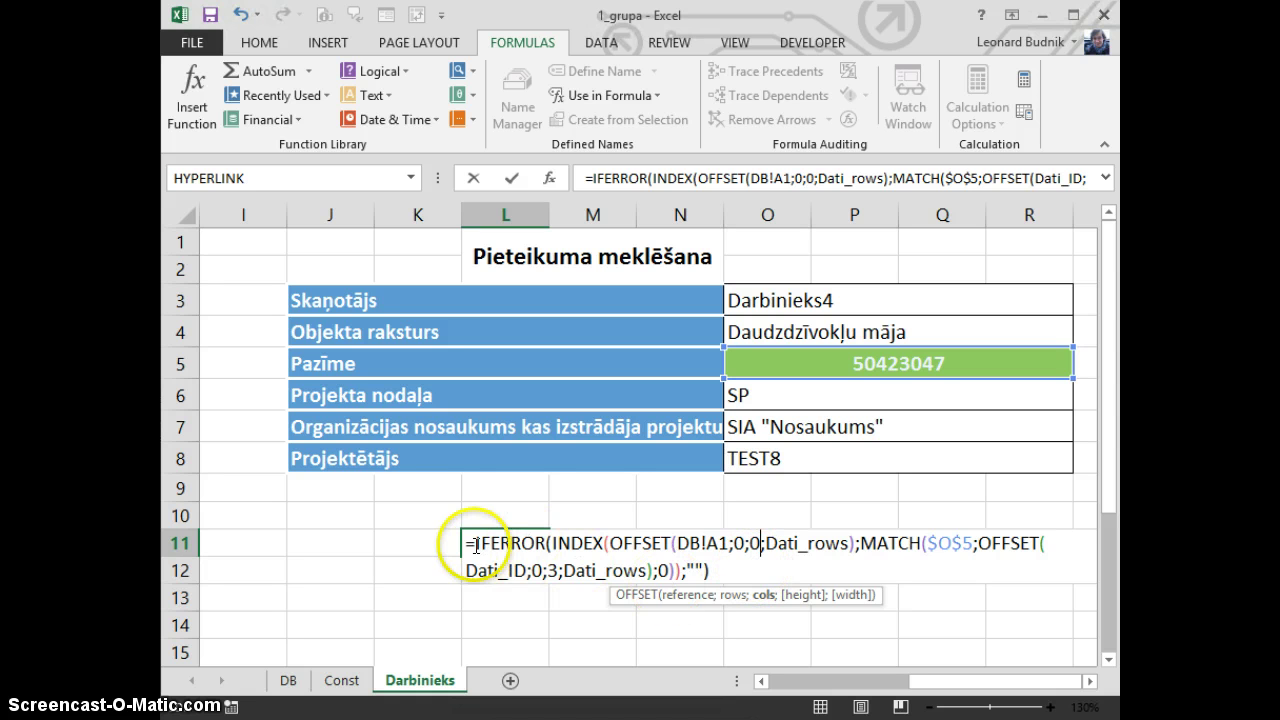
Review the full IFERROR/INDEX/MATCH lookup formula in cell L11 without changing it.
drag(533, 549, 745, 568)
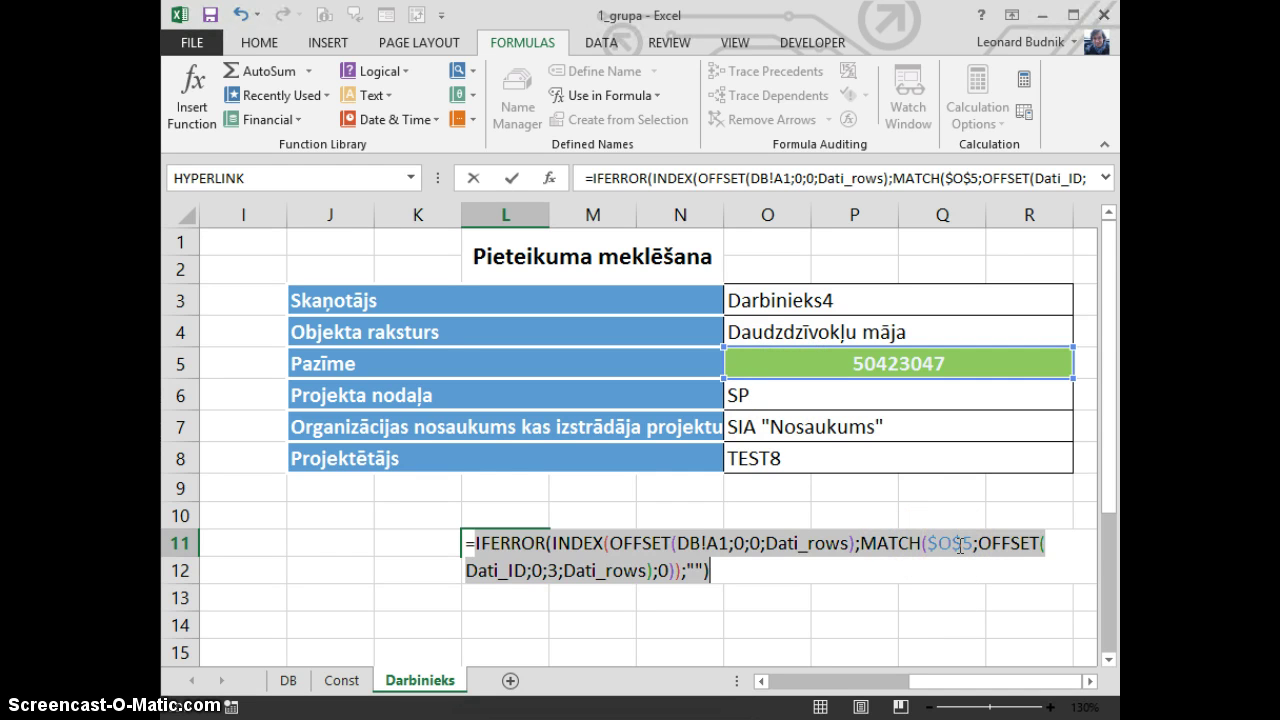
key(Return)
click(515, 540)
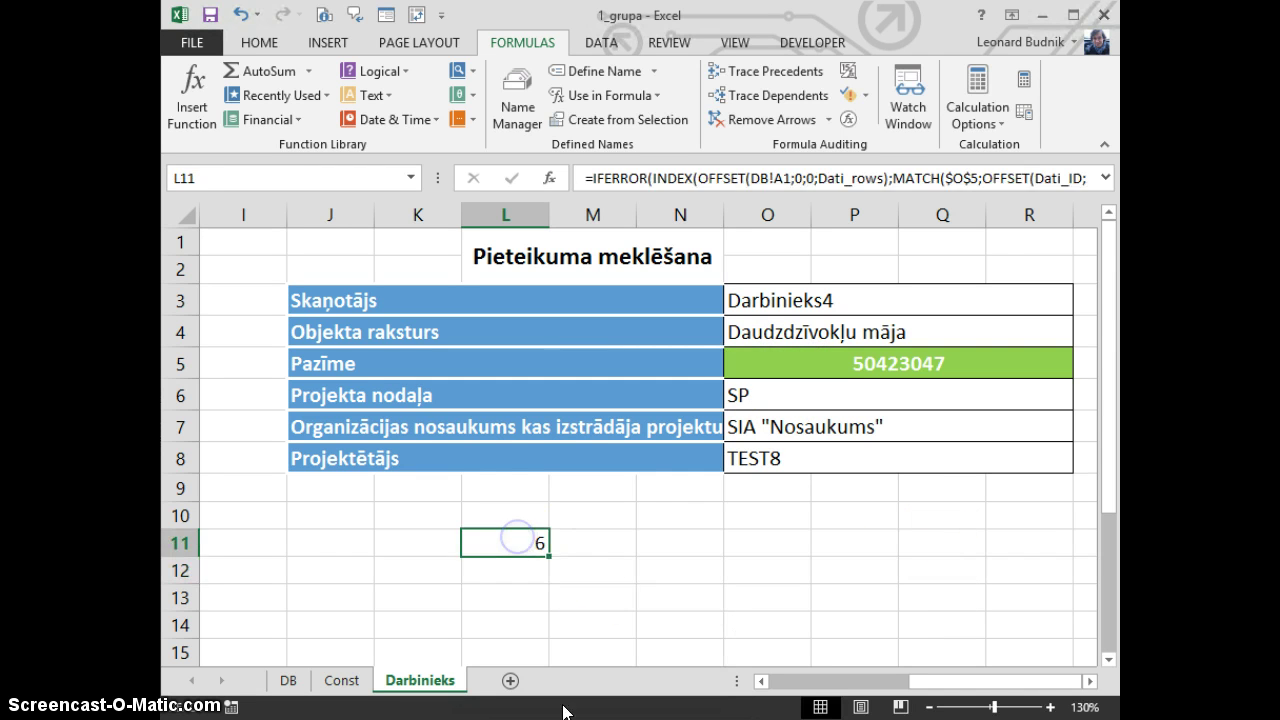
double_click(535, 543)
key(Escape)
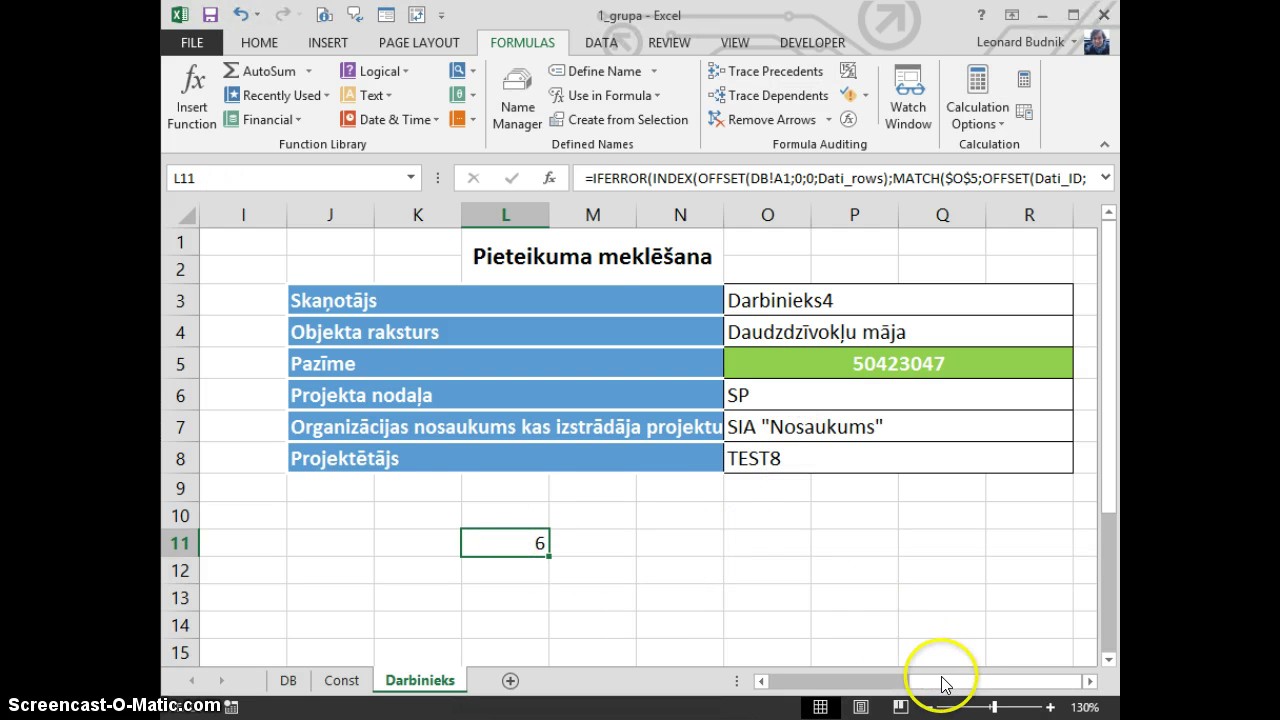
scroll(748, 534, down, 3)
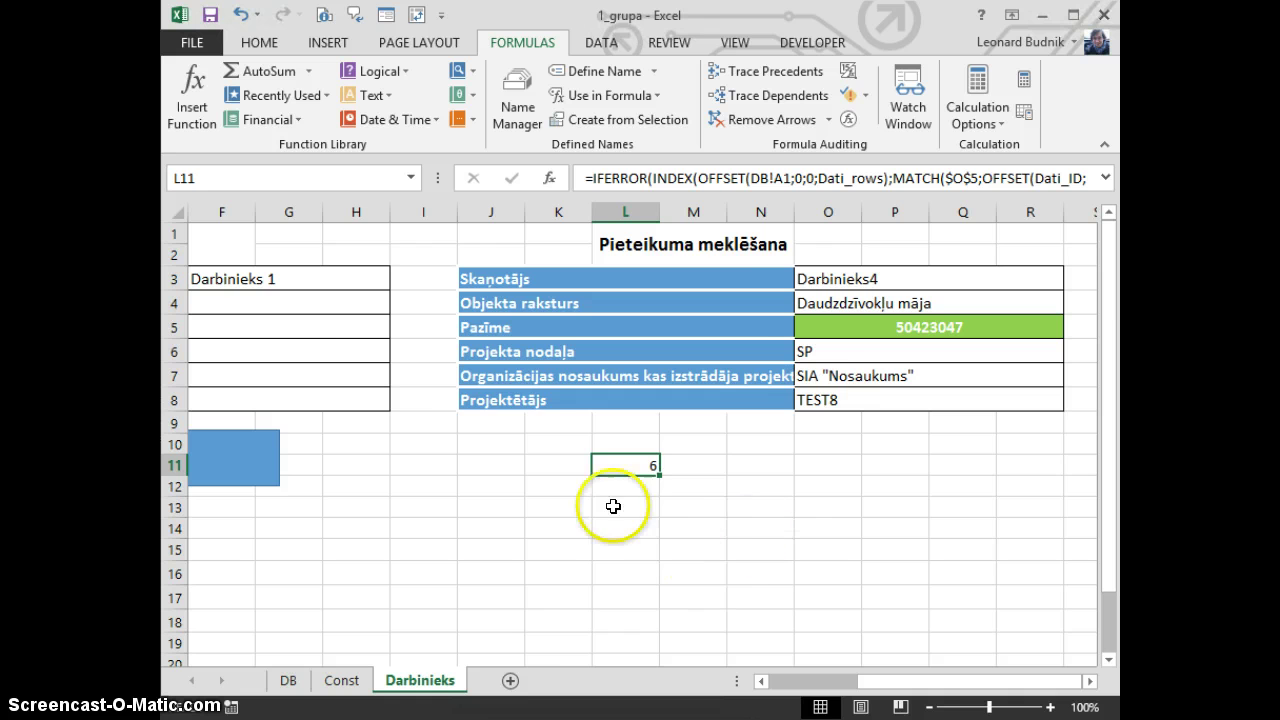
Copy the Pazīme value from the search form's cell O5 into F5 of the Jauns pieteikums form, and clear O5.
click(905, 308)
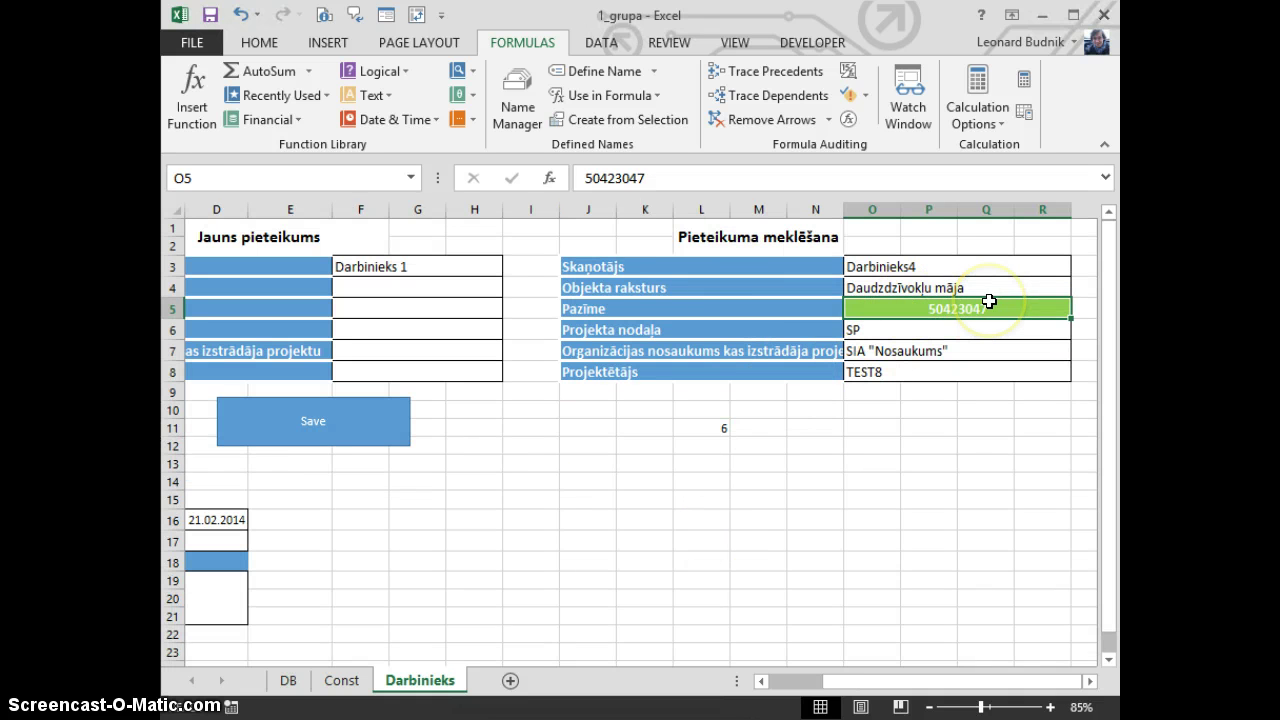
key(ctrl+c)
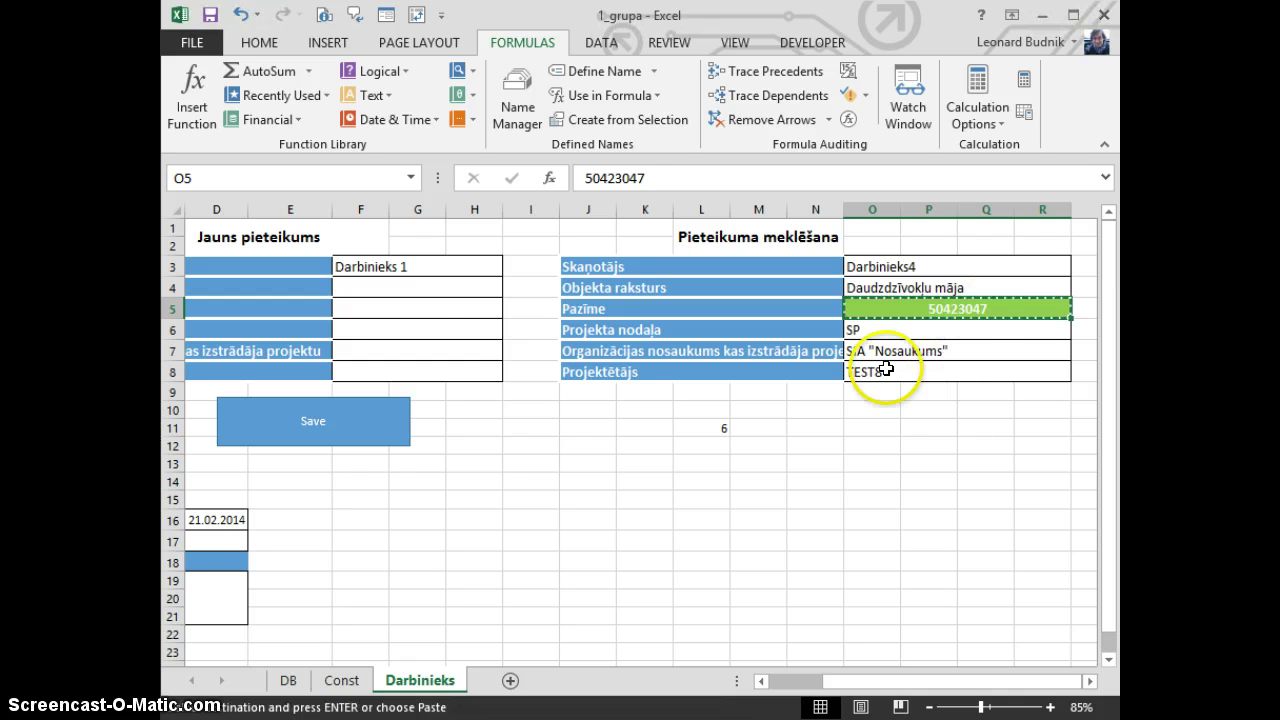
key(Delete)
click(476, 317)
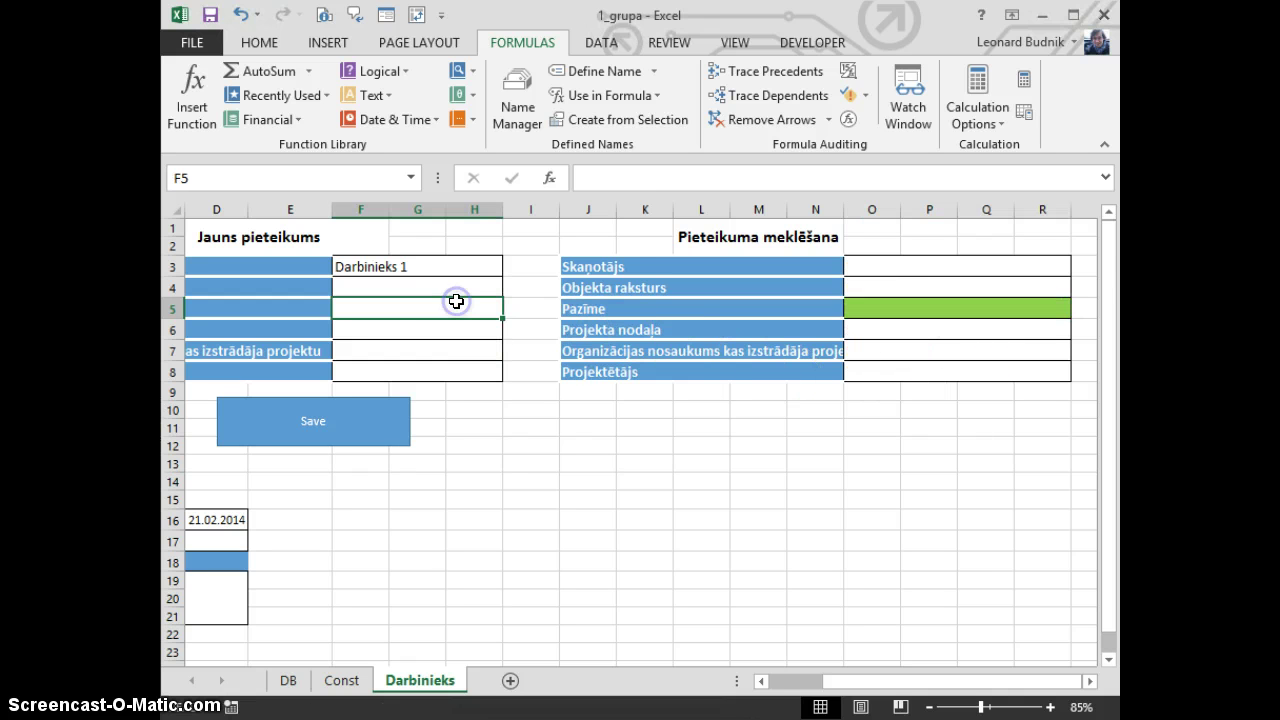
key(ctrl+z)
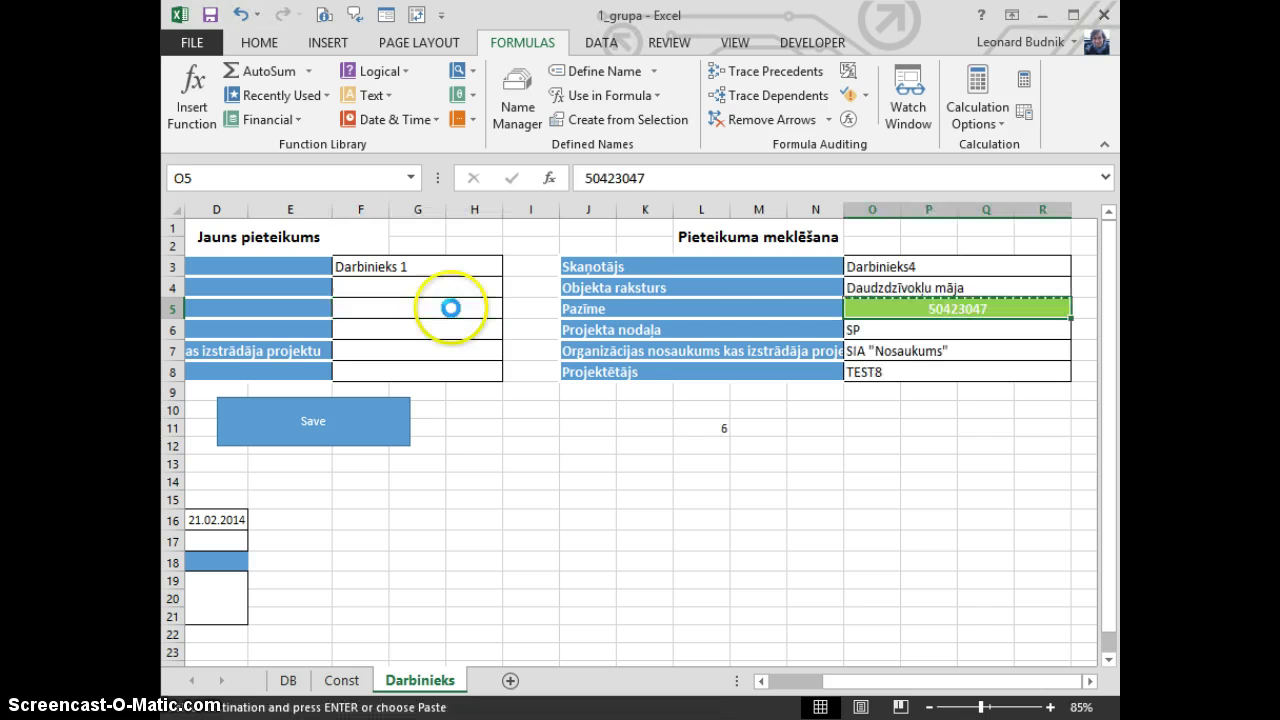
click(428, 305)
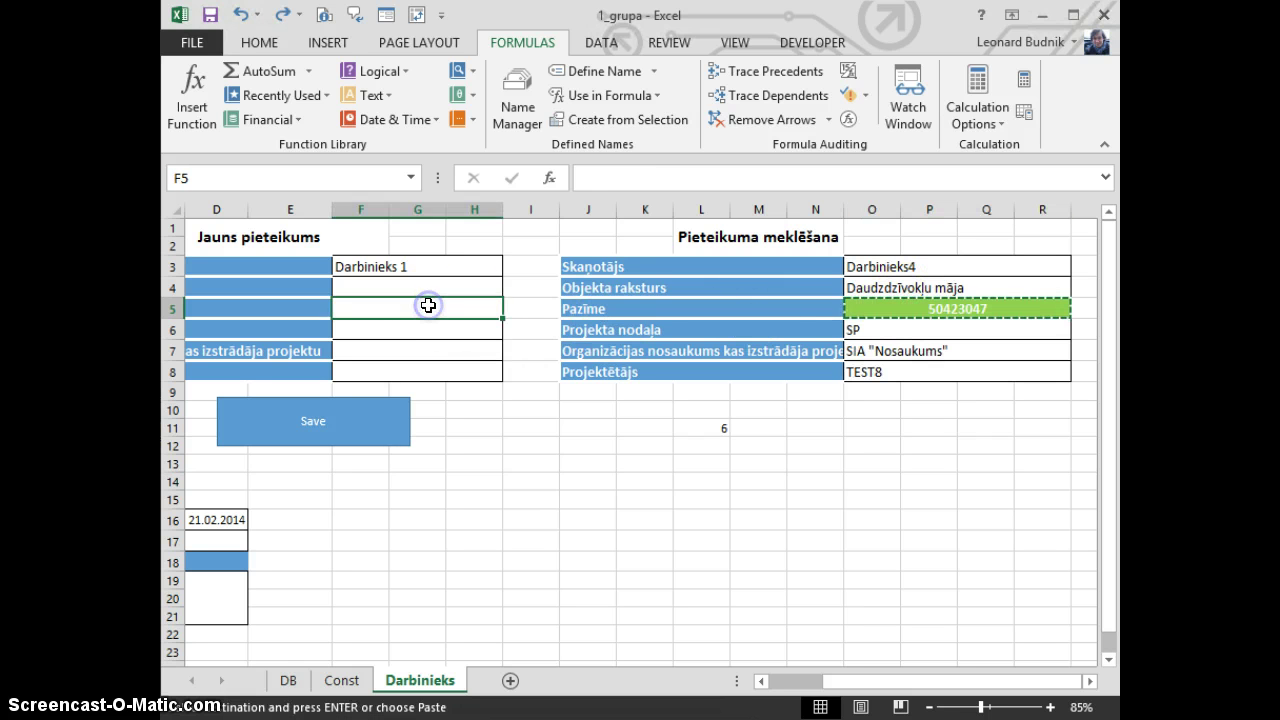
key(ctrl+v)
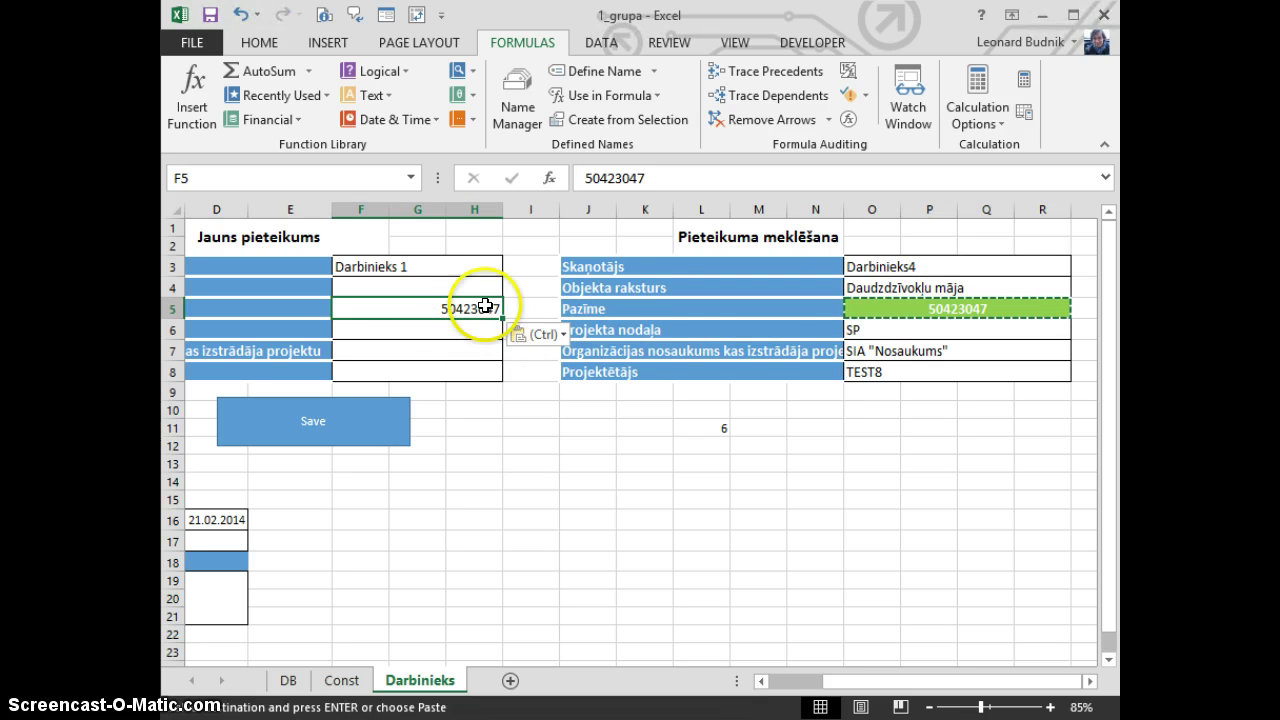
click(957, 305)
key(Delete)
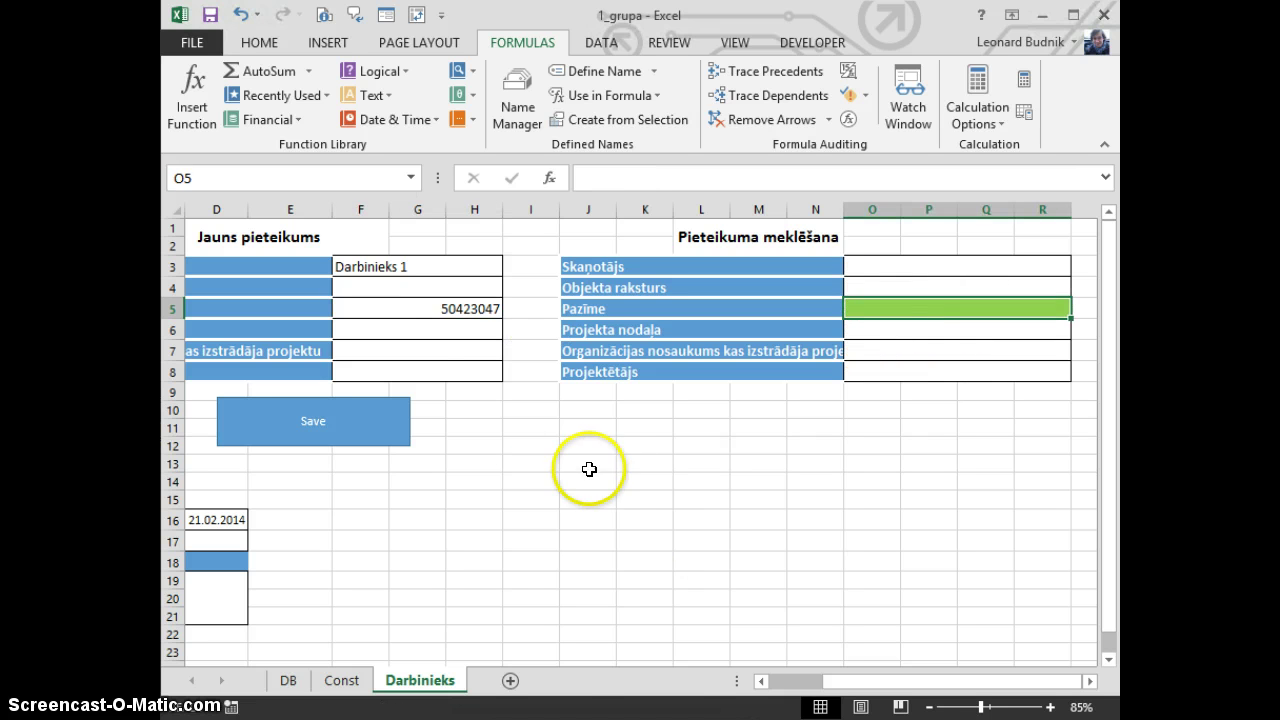
Examine which Pazīme cell the lookup formula in L11 refers to, leaving the formula as it is.
drag(443, 262, 440, 356)
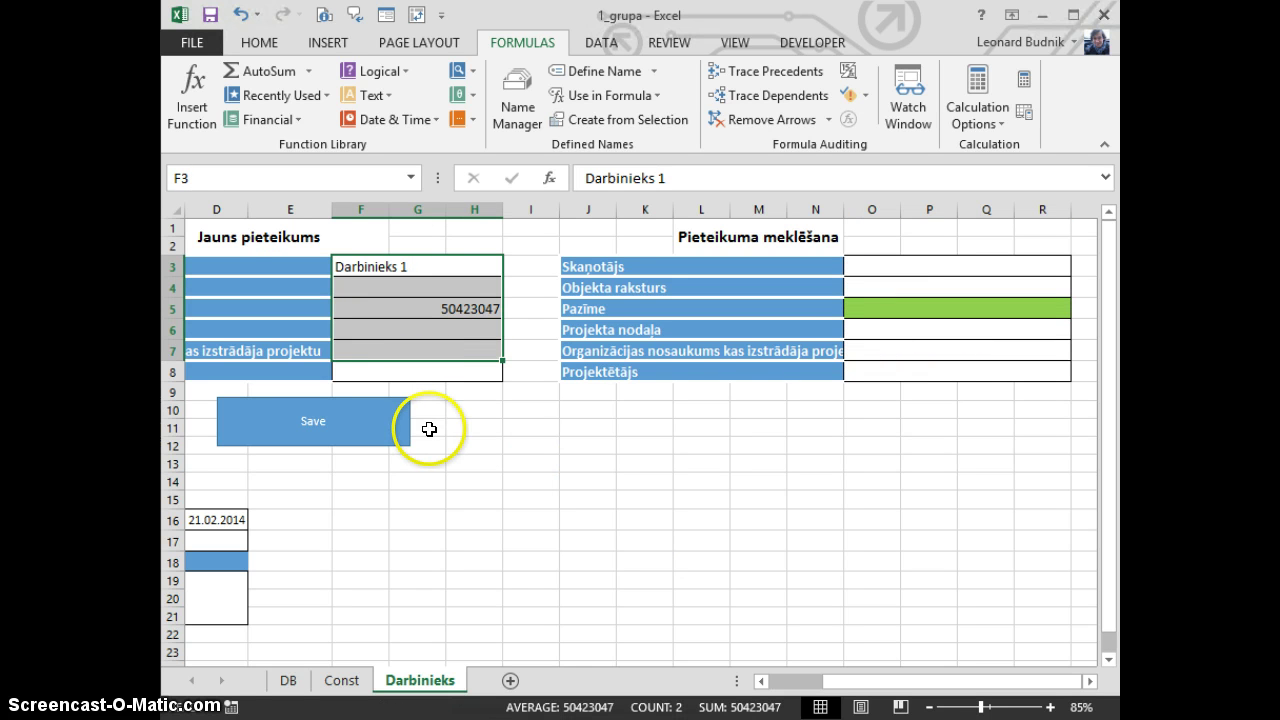
click(429, 311)
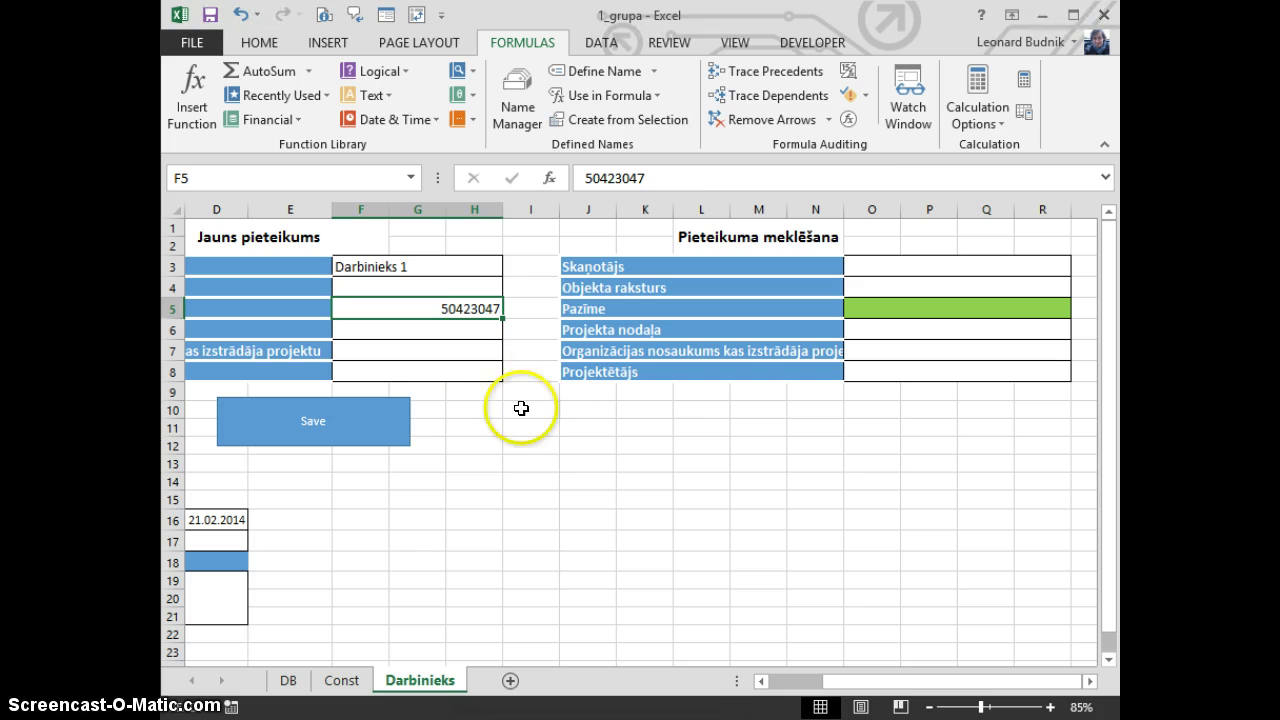
click(645, 428)
click(692, 429)
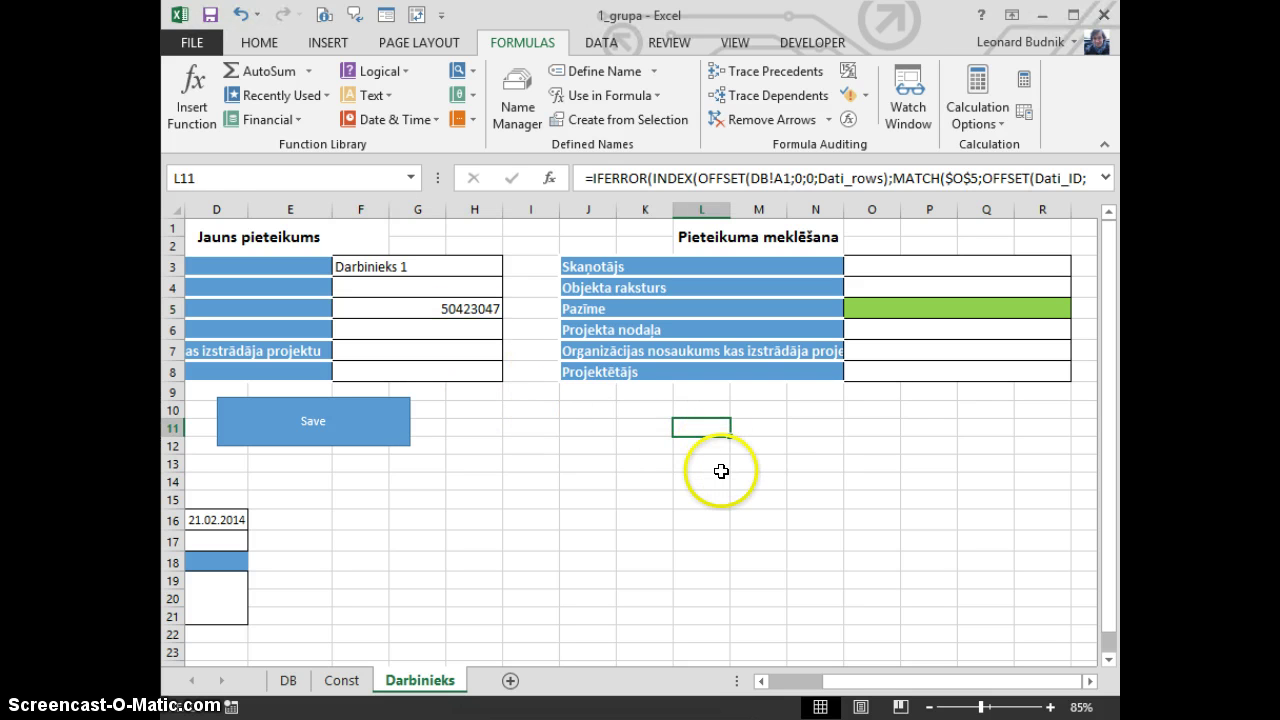
double_click(712, 425)
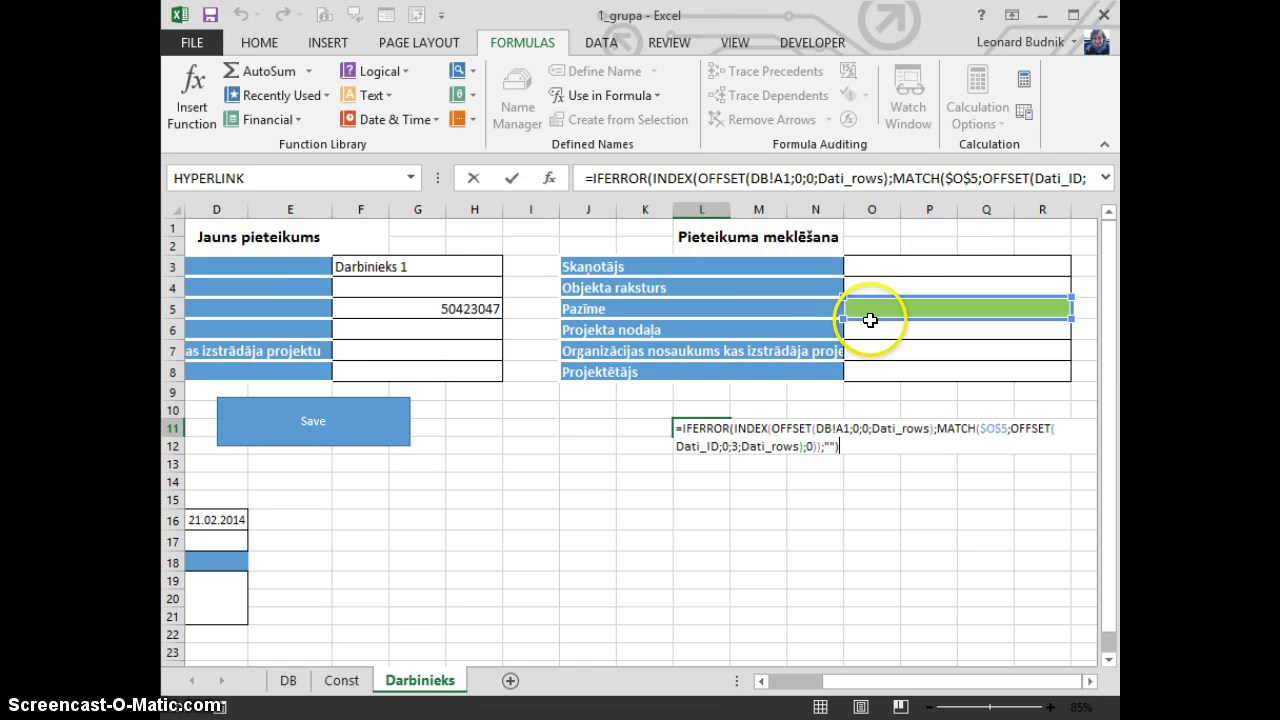
key(Escape)
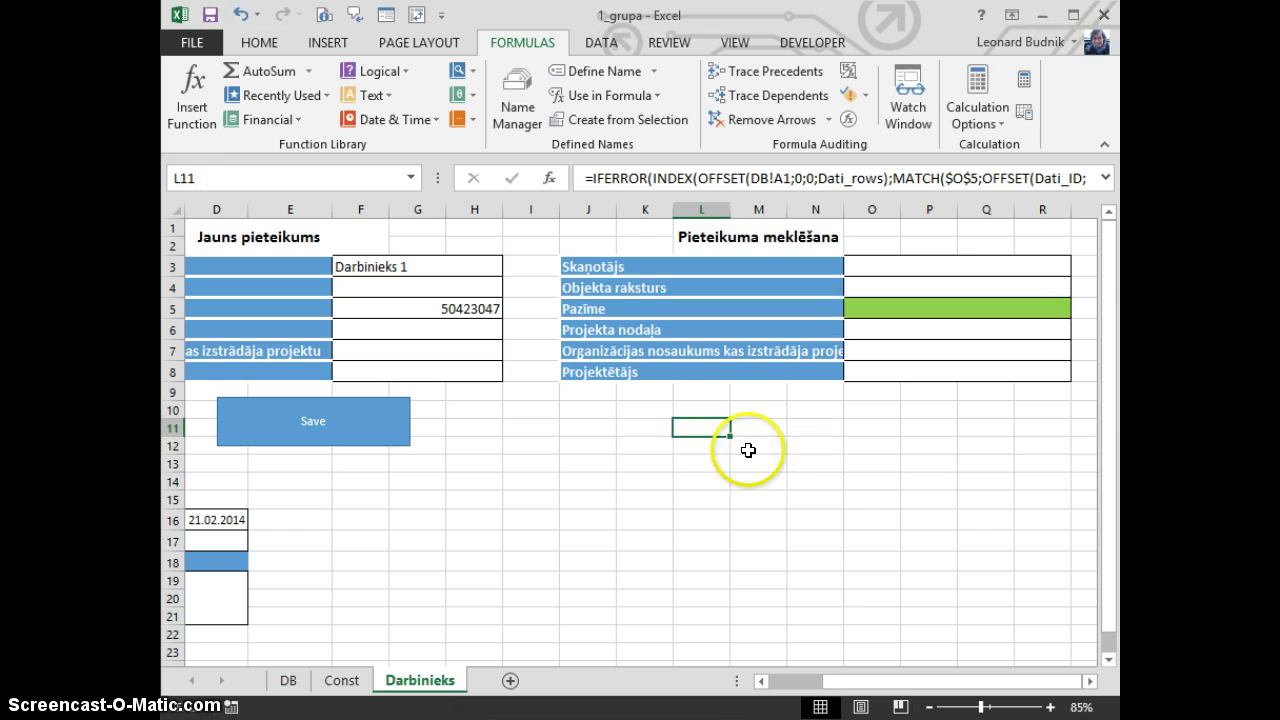
Edit the formula in L11, replacing MATCH's lookup value $O$5 with the opening of an IF function.
ctrl+scroll(752, 430, up, 6)
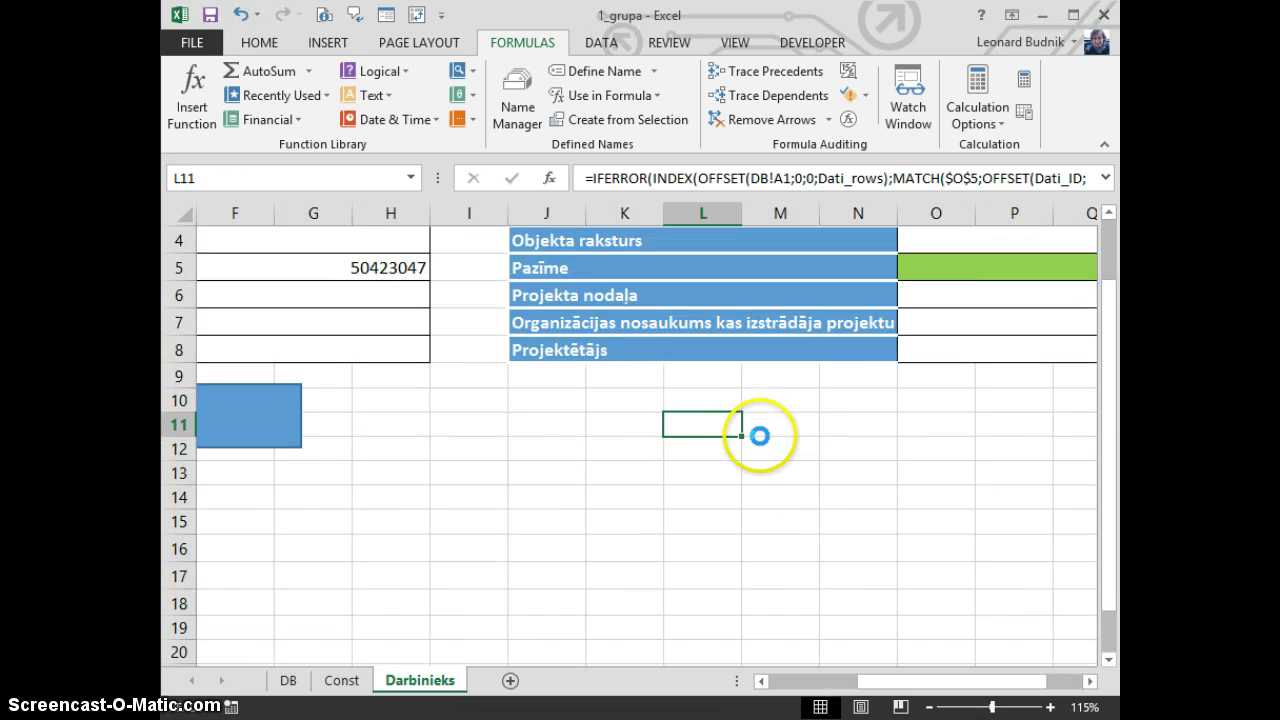
ctrl+scroll(760, 436, up, 1)
click(1091, 681)
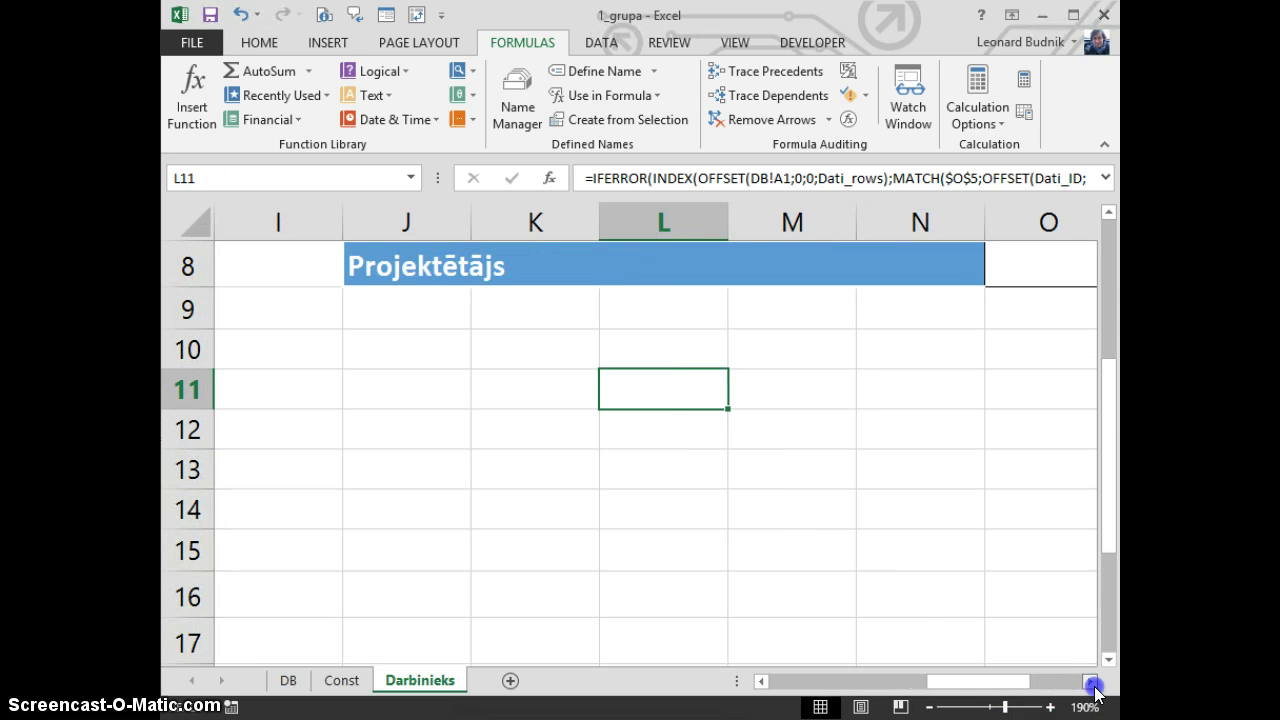
click(1091, 681)
key(F2)
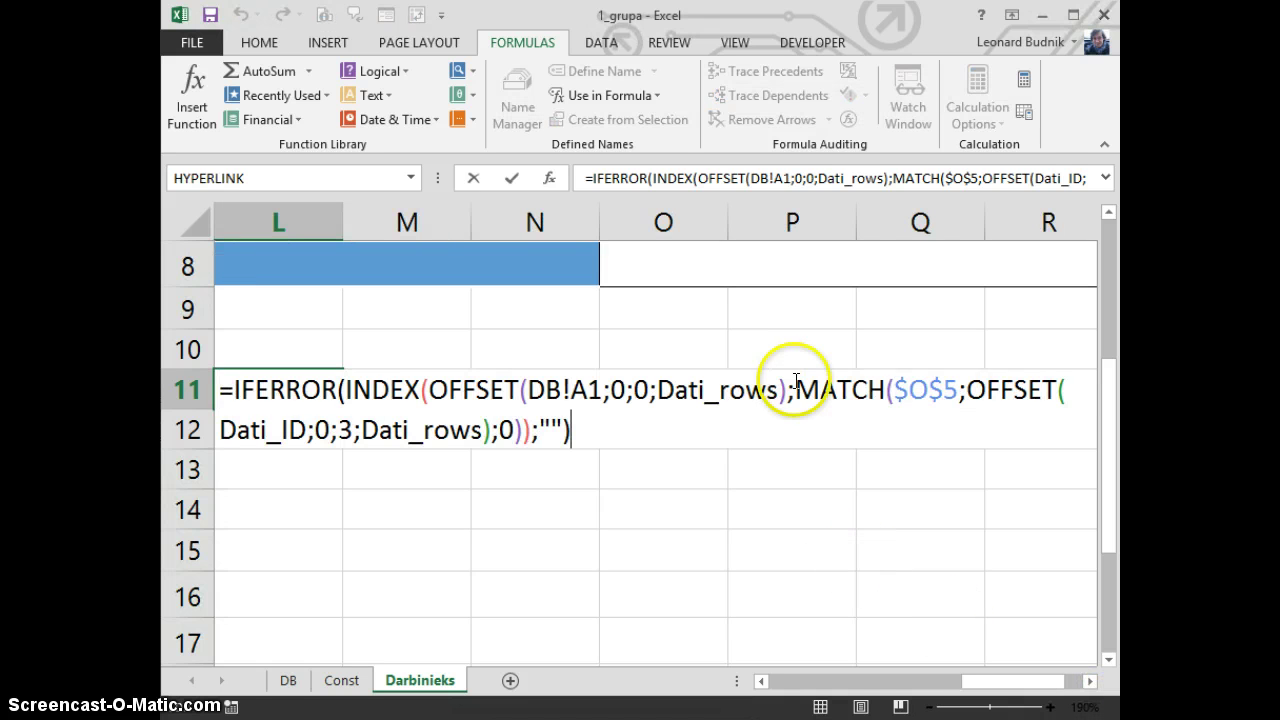
drag(958, 390, 893, 390)
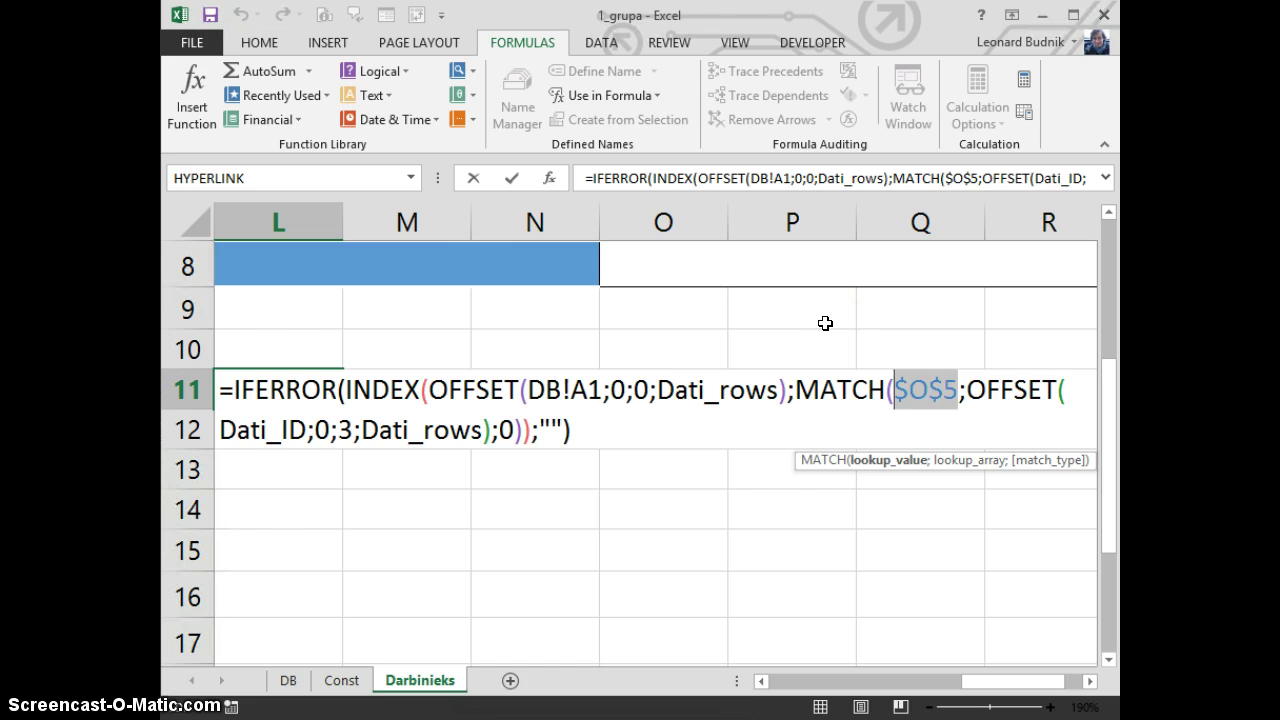
text(if()
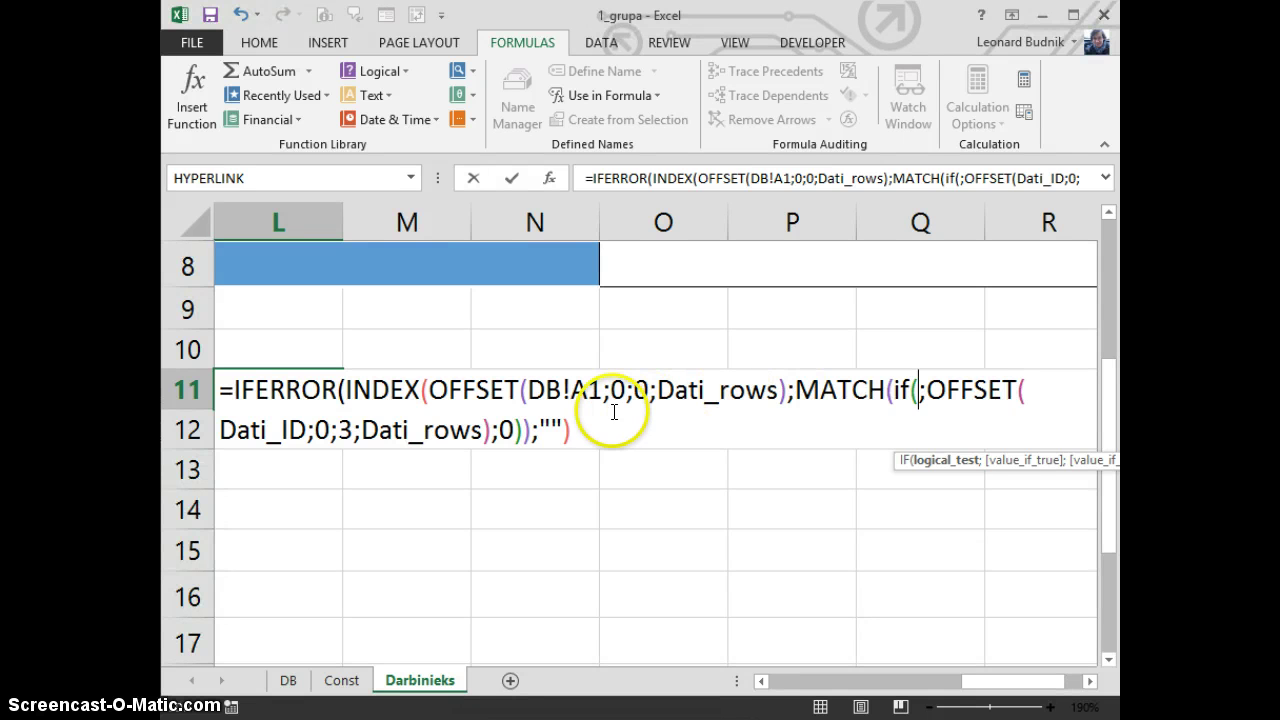
Enter ISBLANK(F5) as the logical test of the IF function, referencing the Pazīme cell of the new-application form.
click(913, 391)
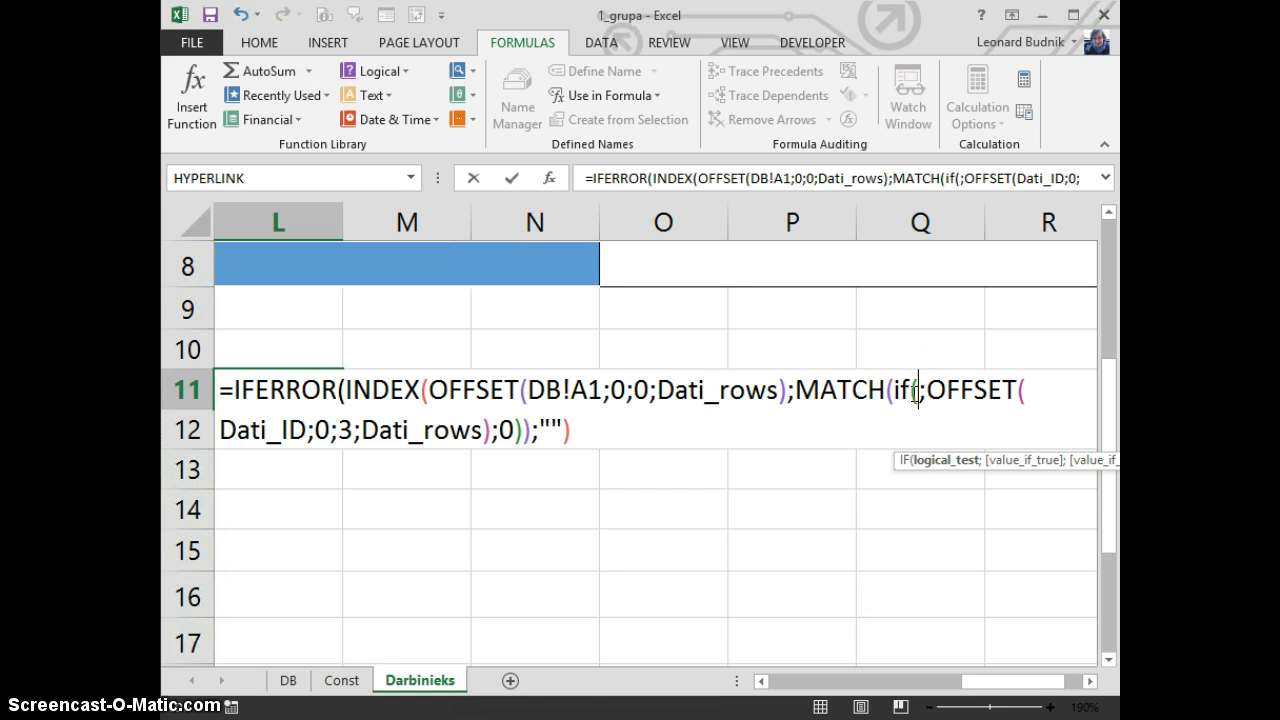
text(isblank)
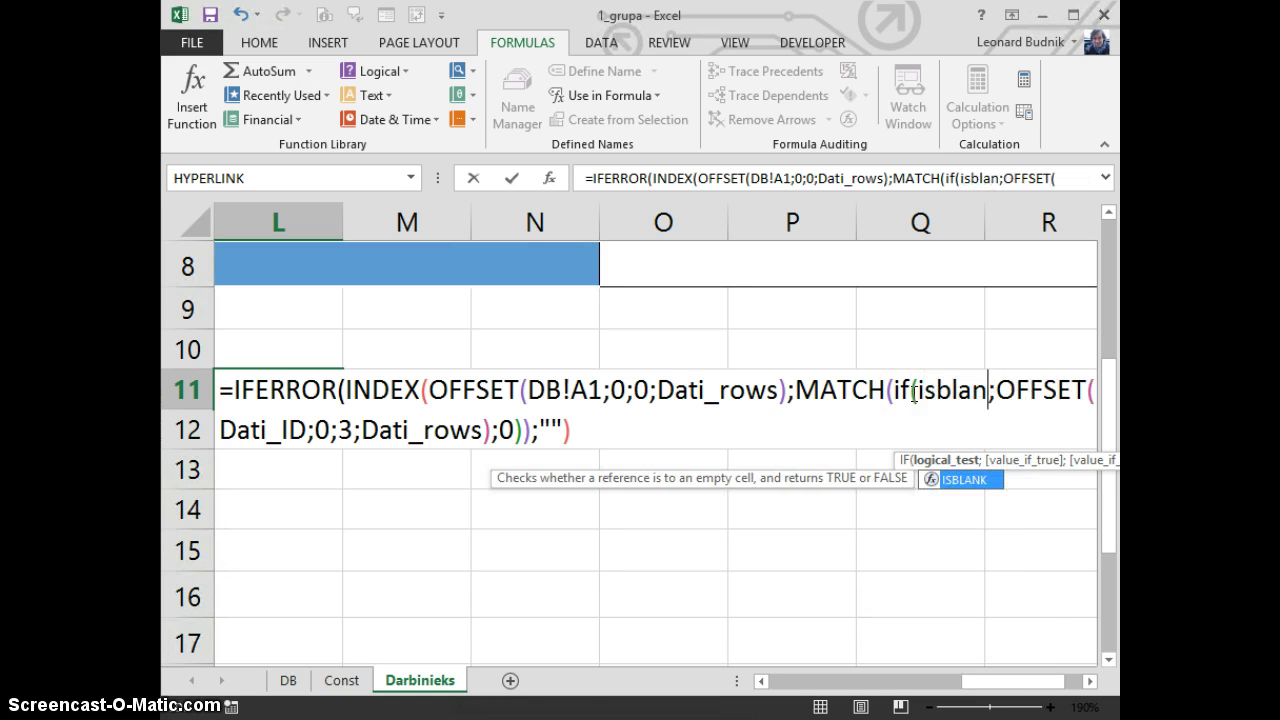
key(Tab)
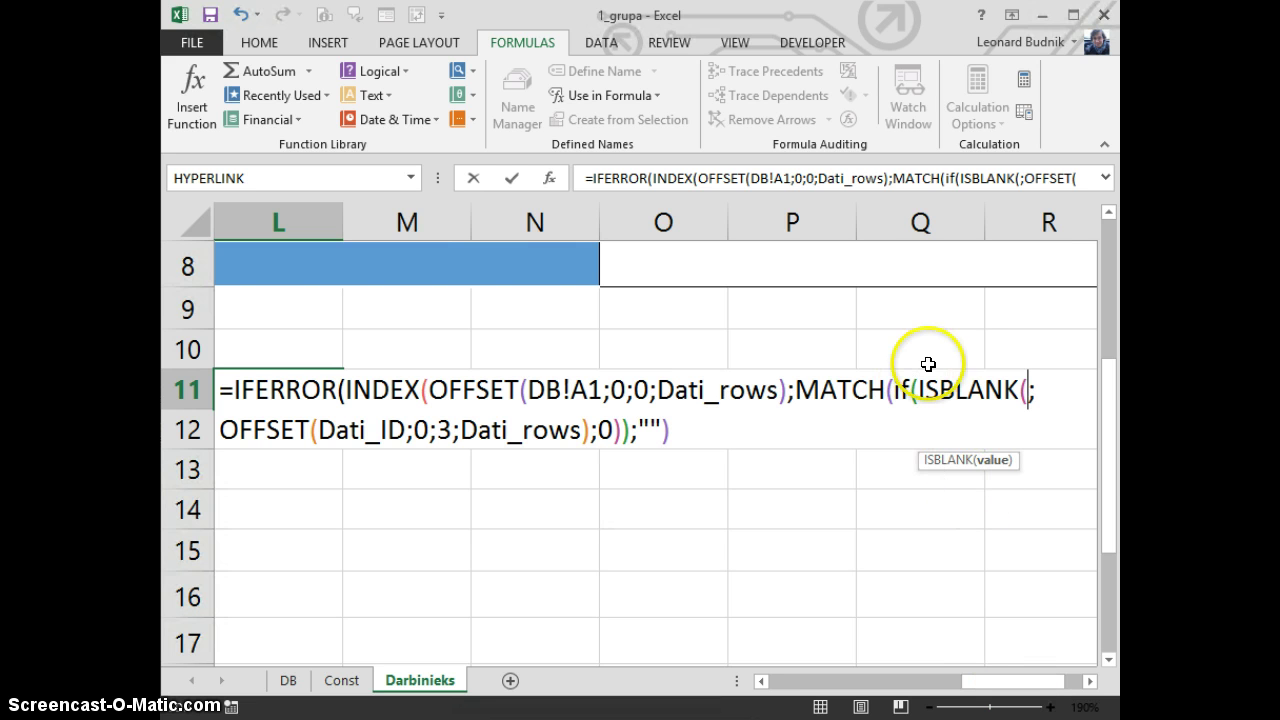
click(903, 683)
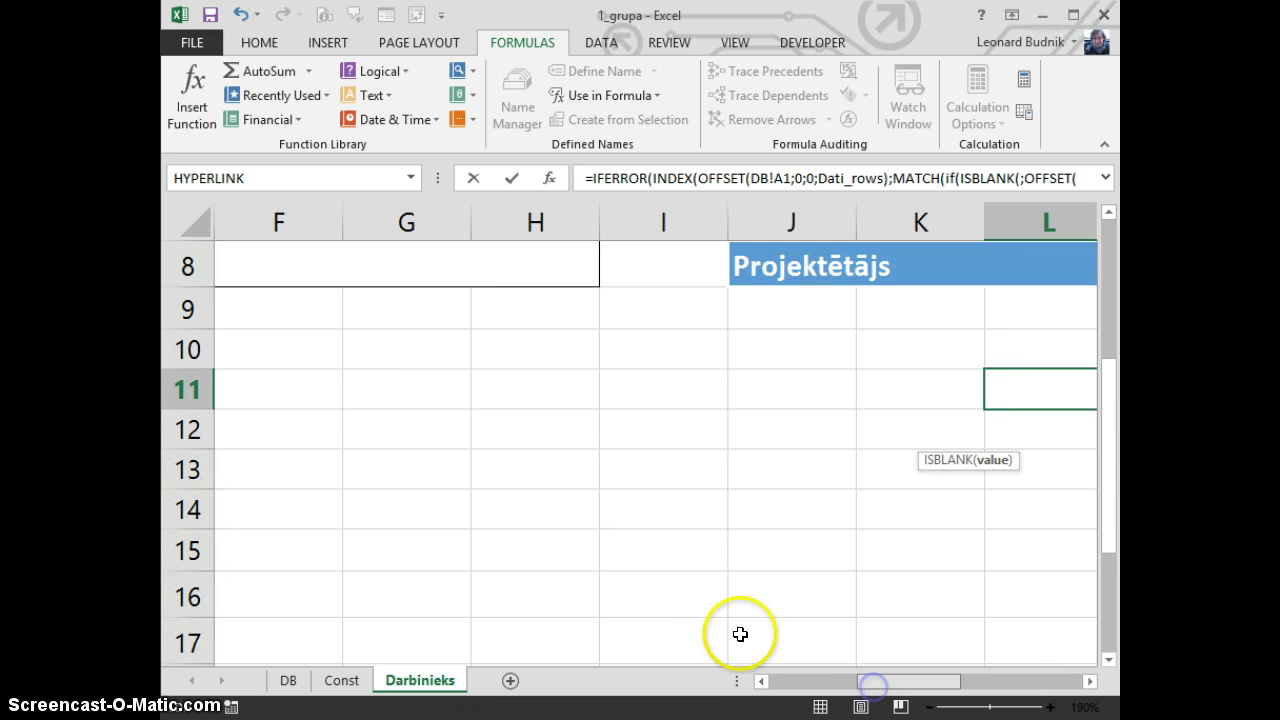
scroll(725, 634, up, 3)
click(527, 432)
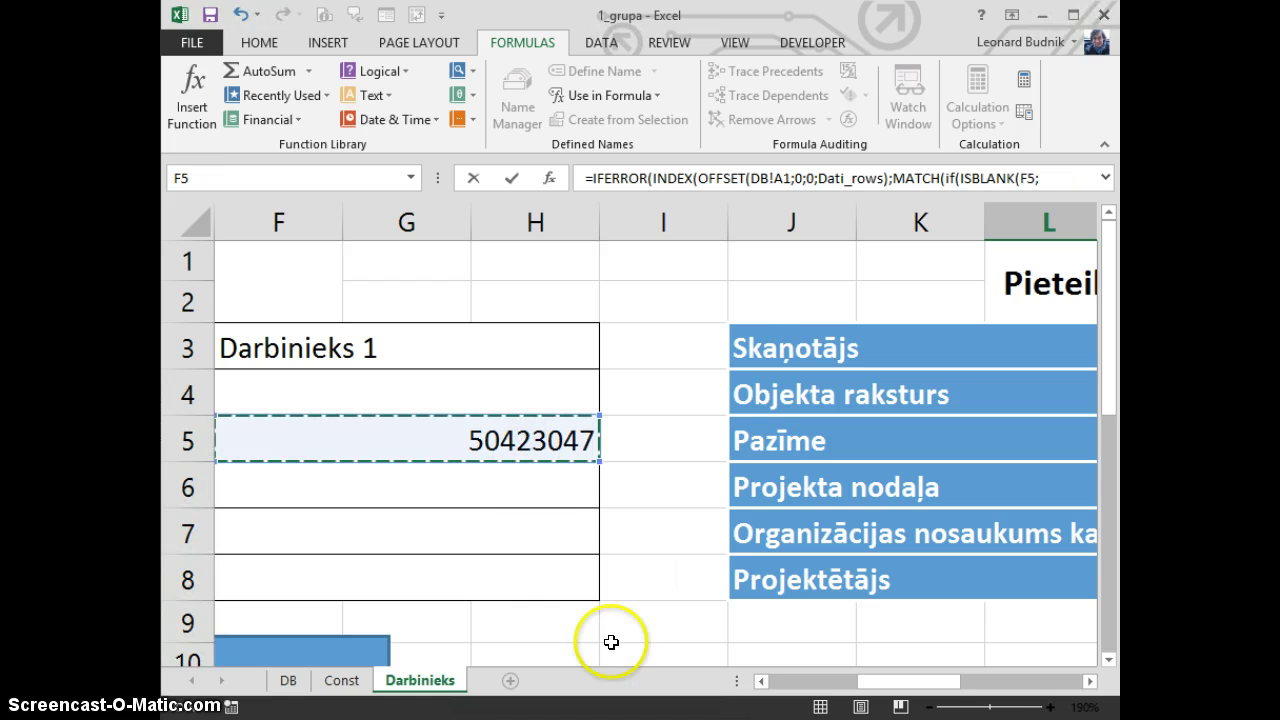
scroll(880, 570, down, 4)
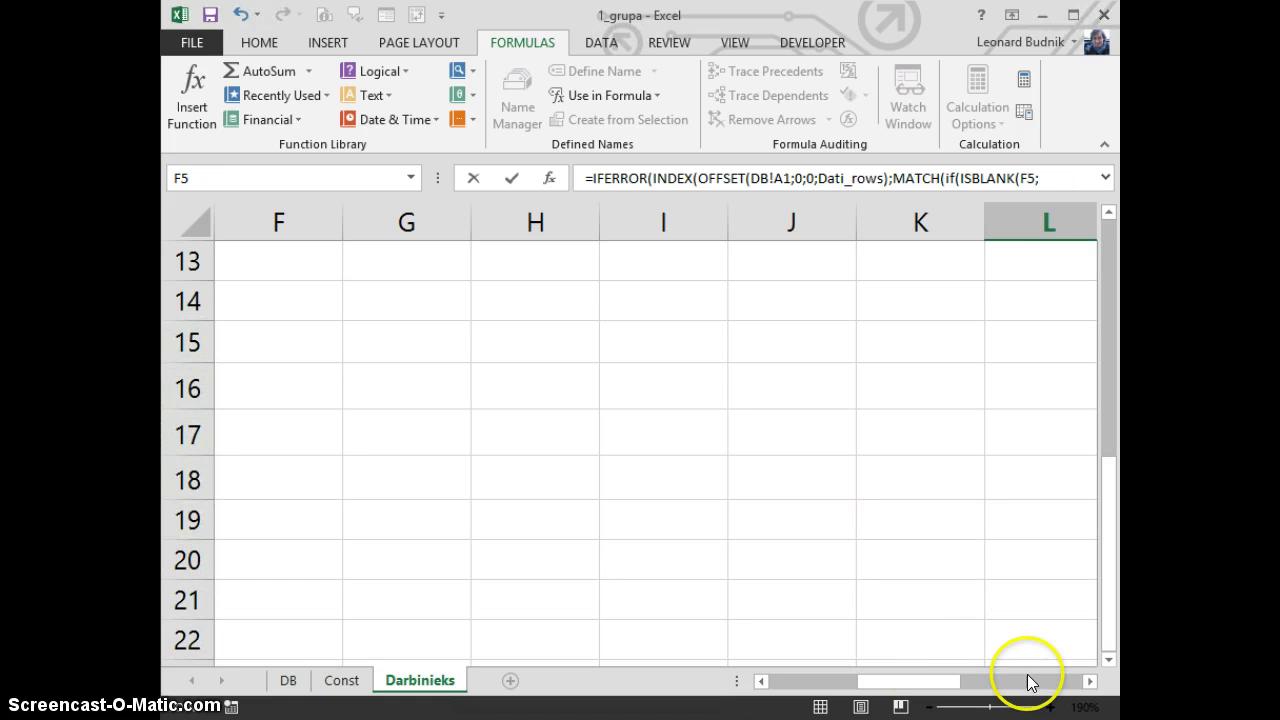
click(1089, 680)
scroll(971, 594, up, 2)
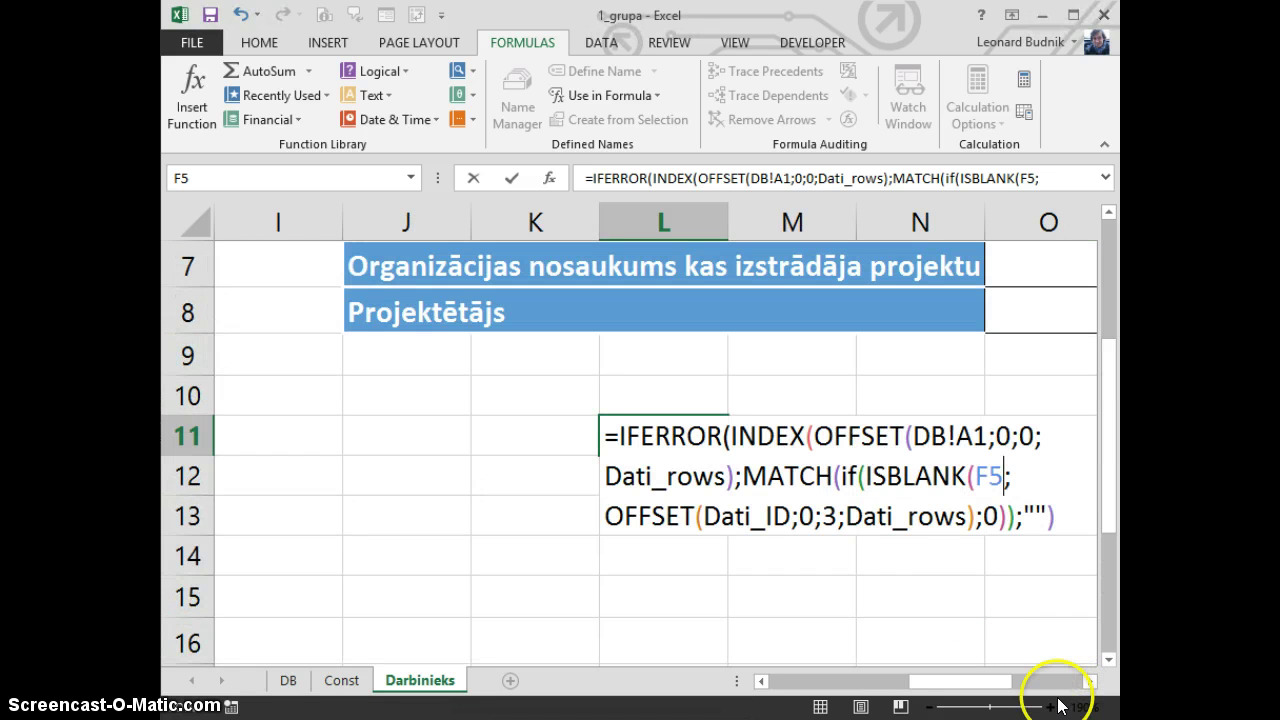
click(1089, 680)
click(1089, 680)
click(1089, 680)
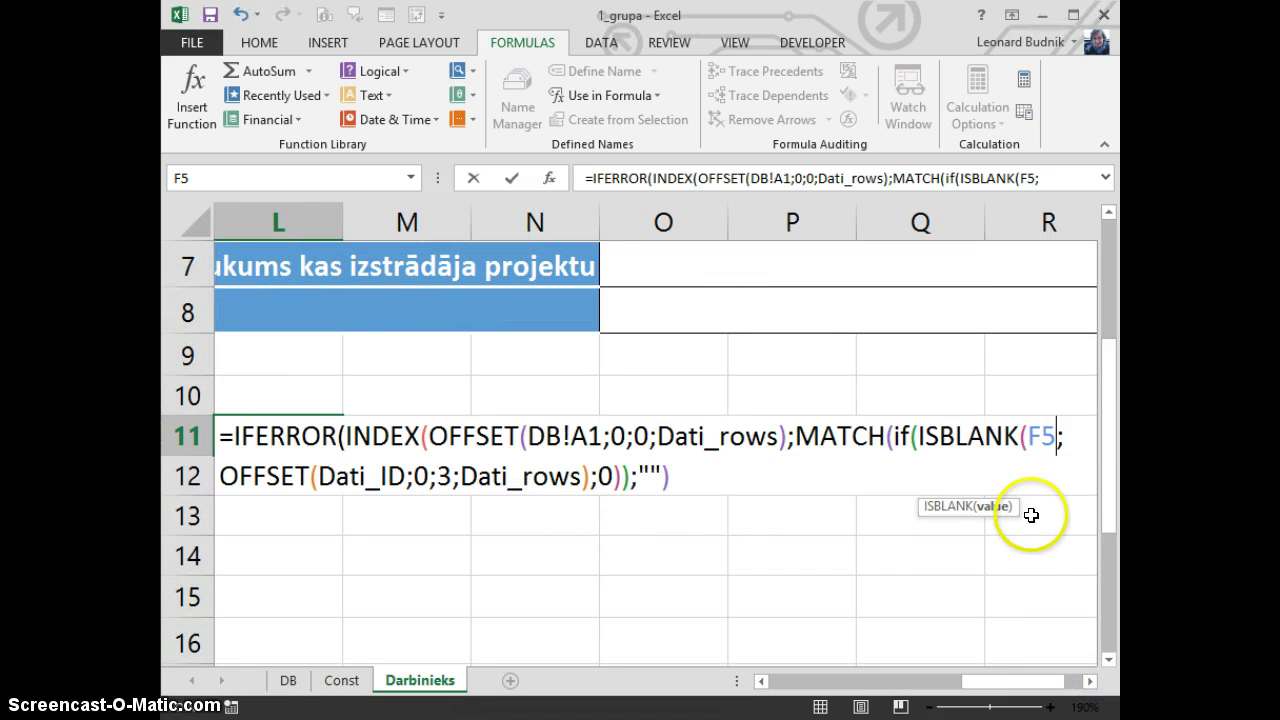
text())
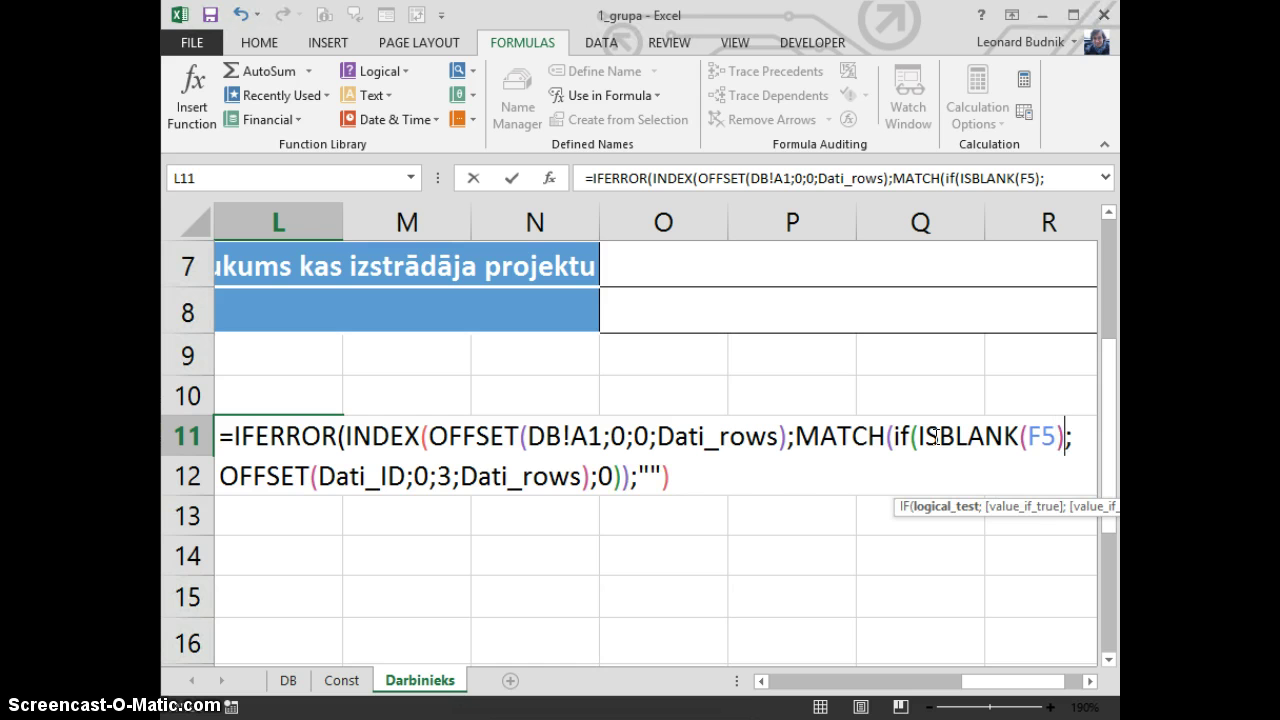
Add the search form's green Pazīme cell O5 as the IF function's value-if-true argument, after ISBLANK(F5).
click(1064, 438)
drag(1012, 438, 933, 438)
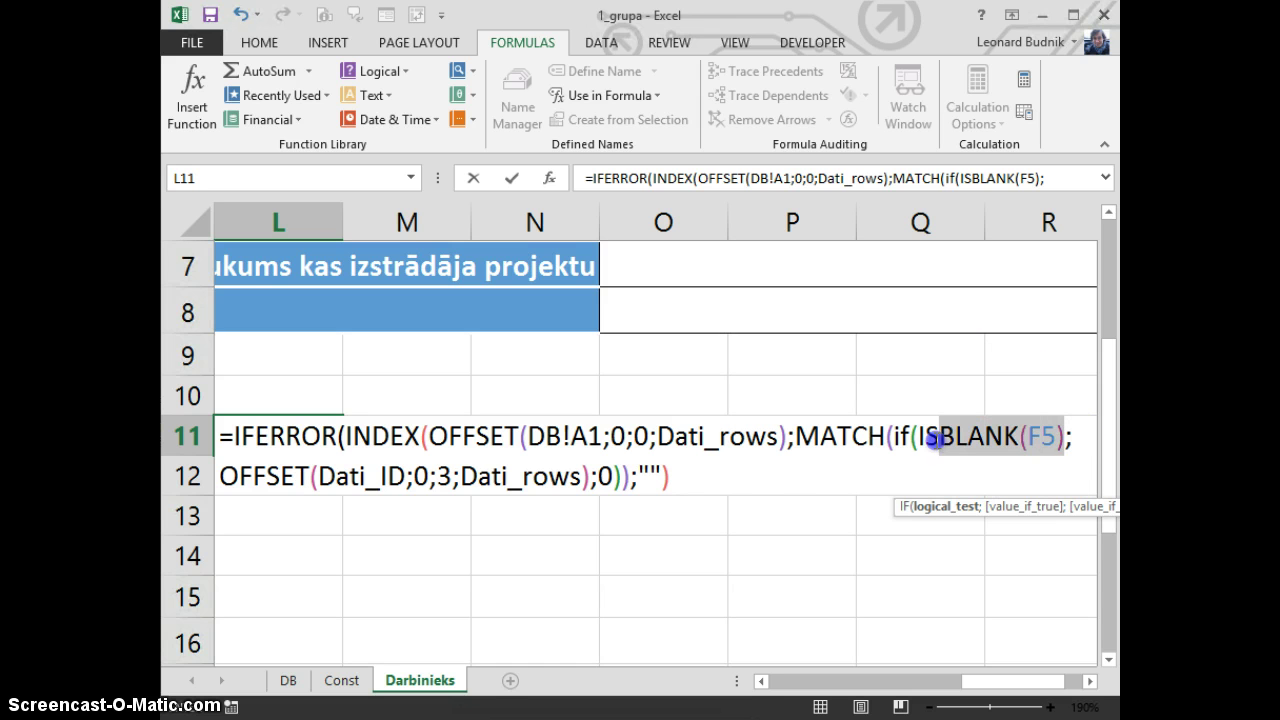
click(1064, 437)
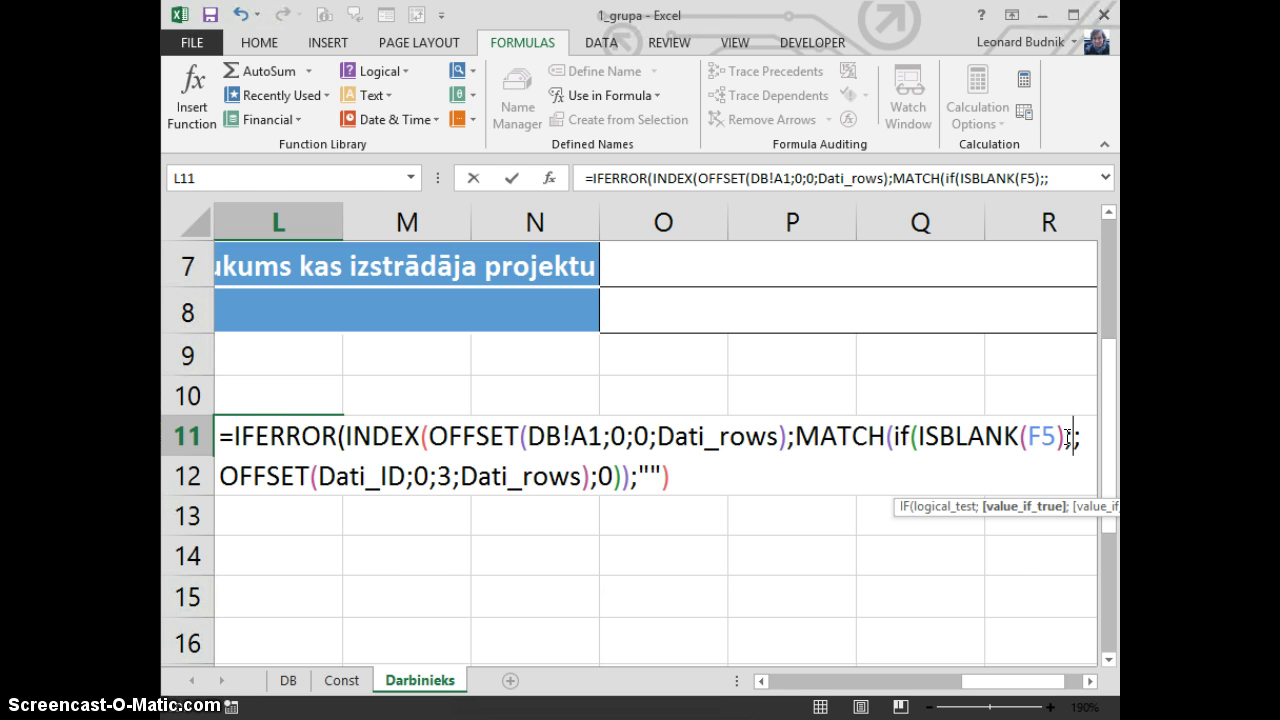
scroll(1072, 440, up, 1)
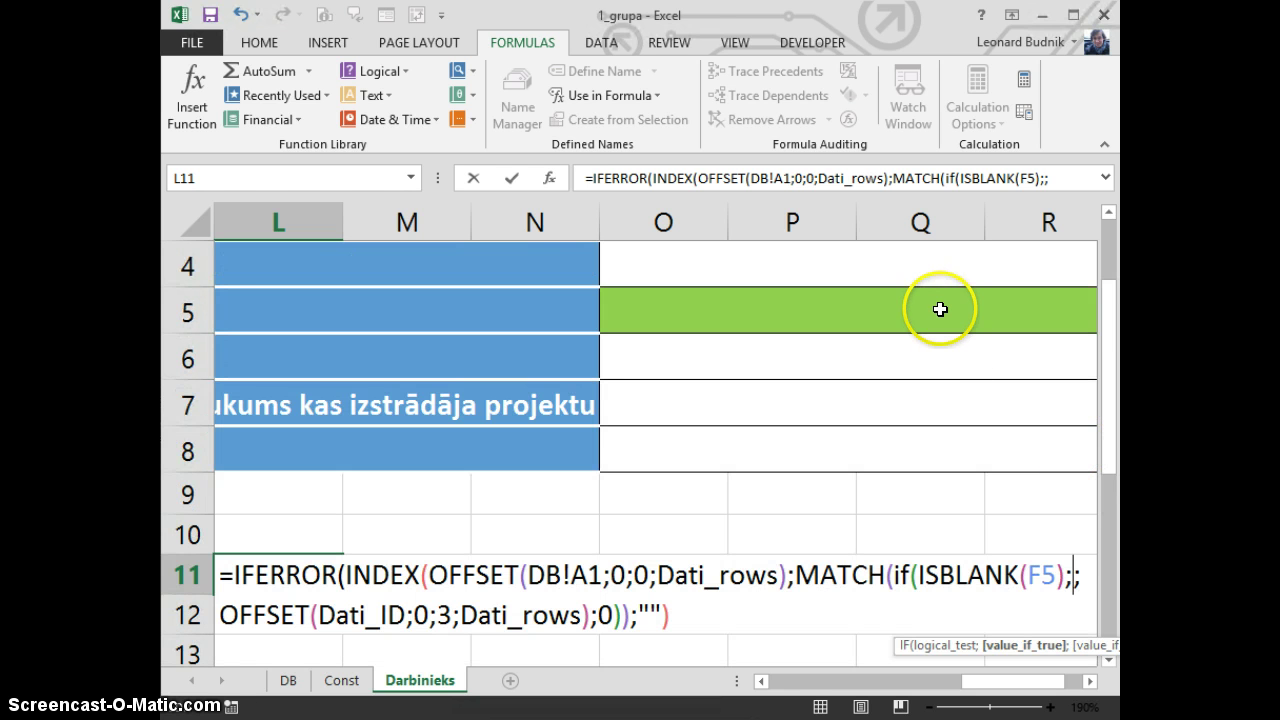
scroll(940, 309, up, 1)
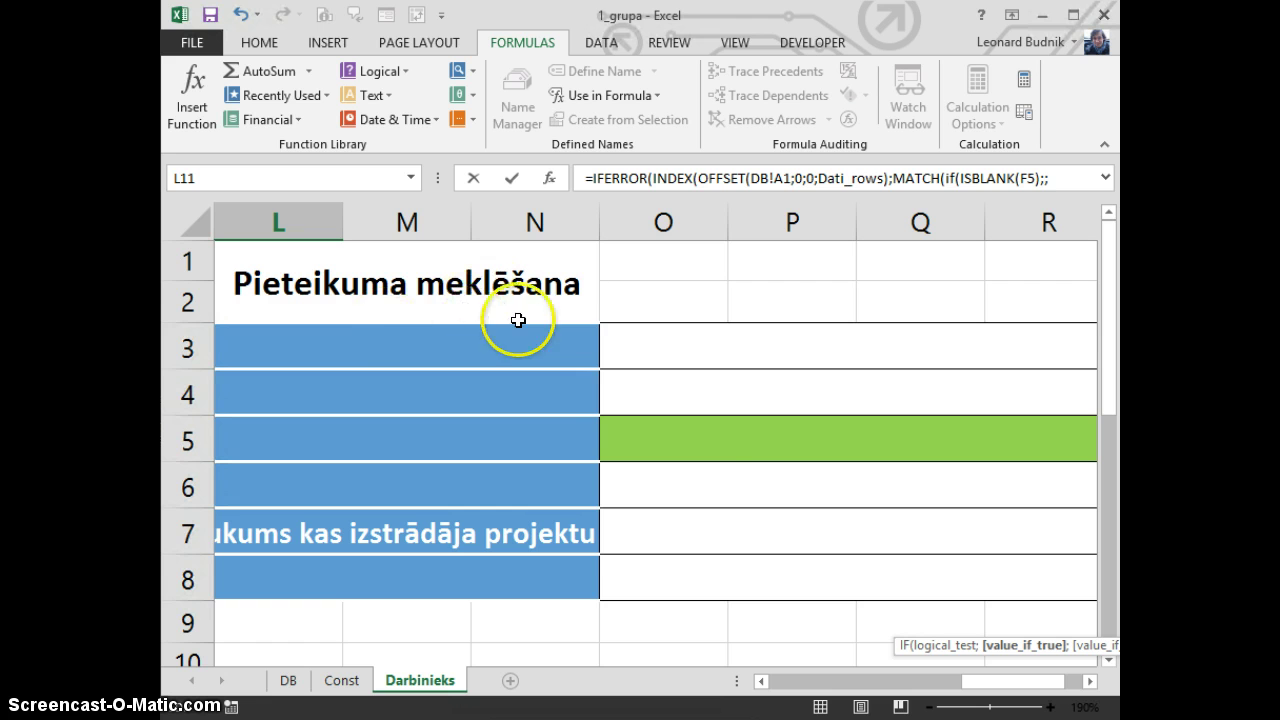
click(740, 433)
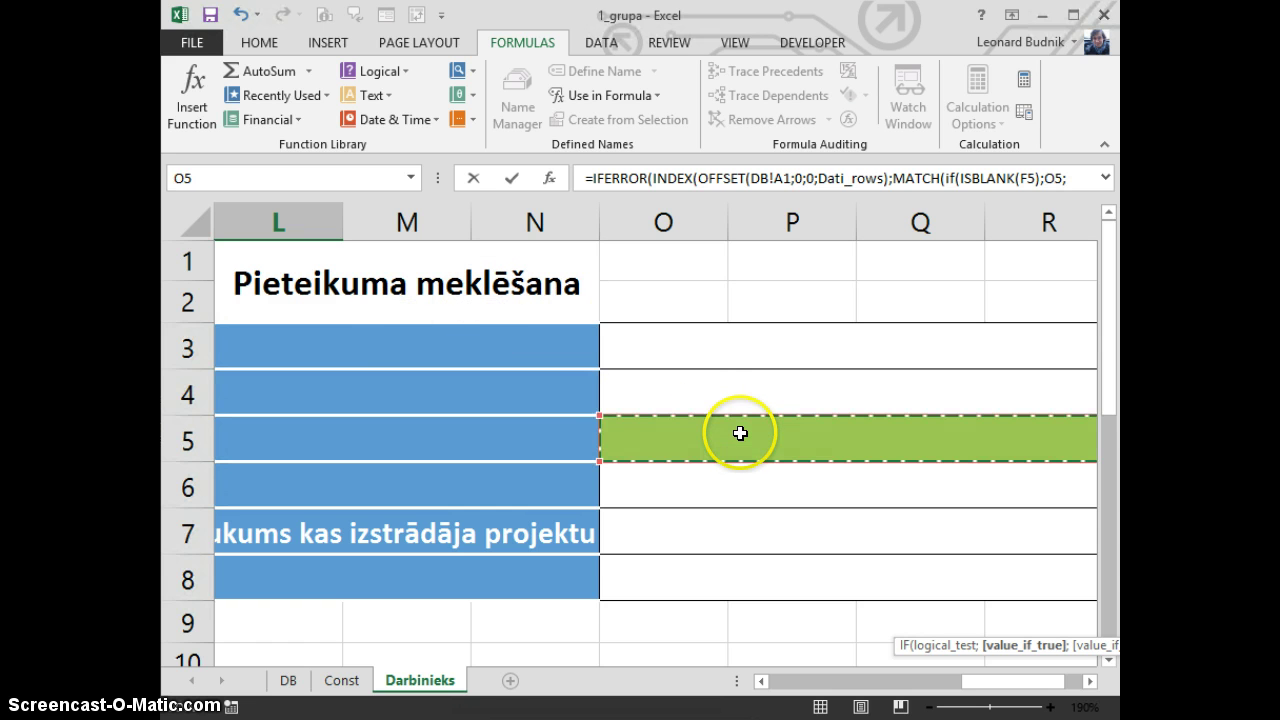
Add the new-application form's Pazīme cell F5 as the IF function's value-if-false argument and close the IF function.
scroll(826, 506, down, 3)
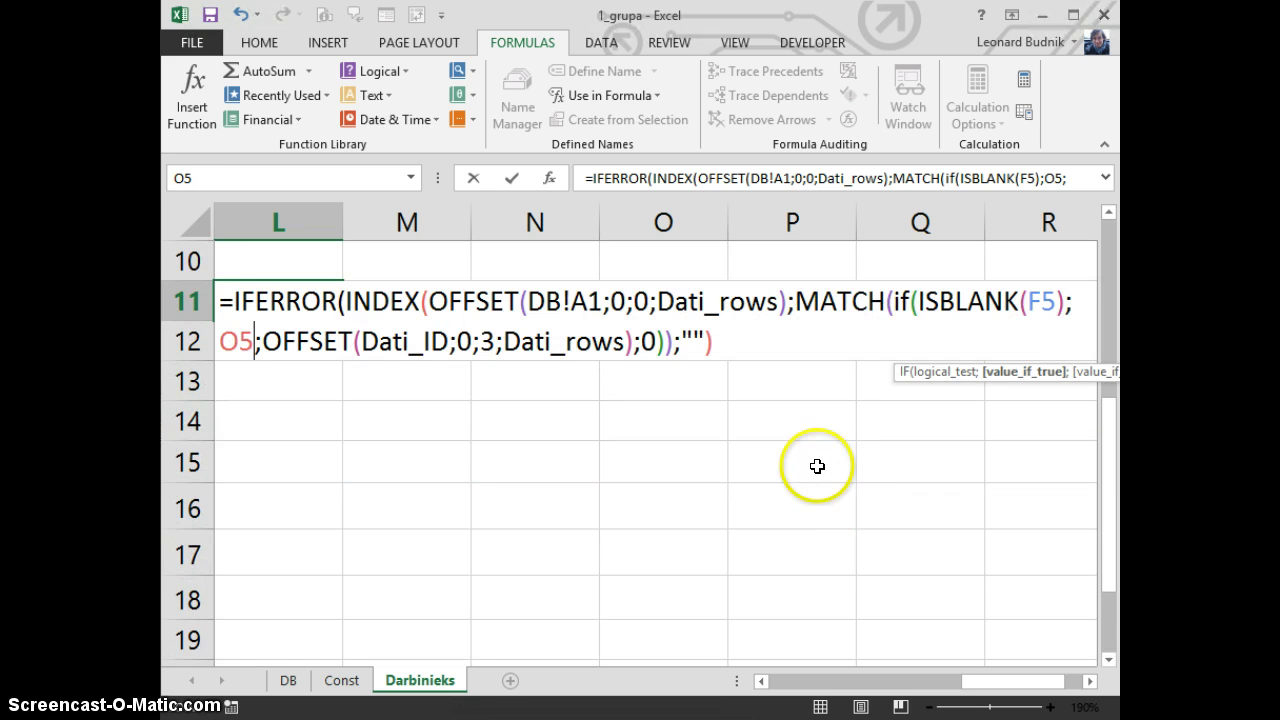
text(;)
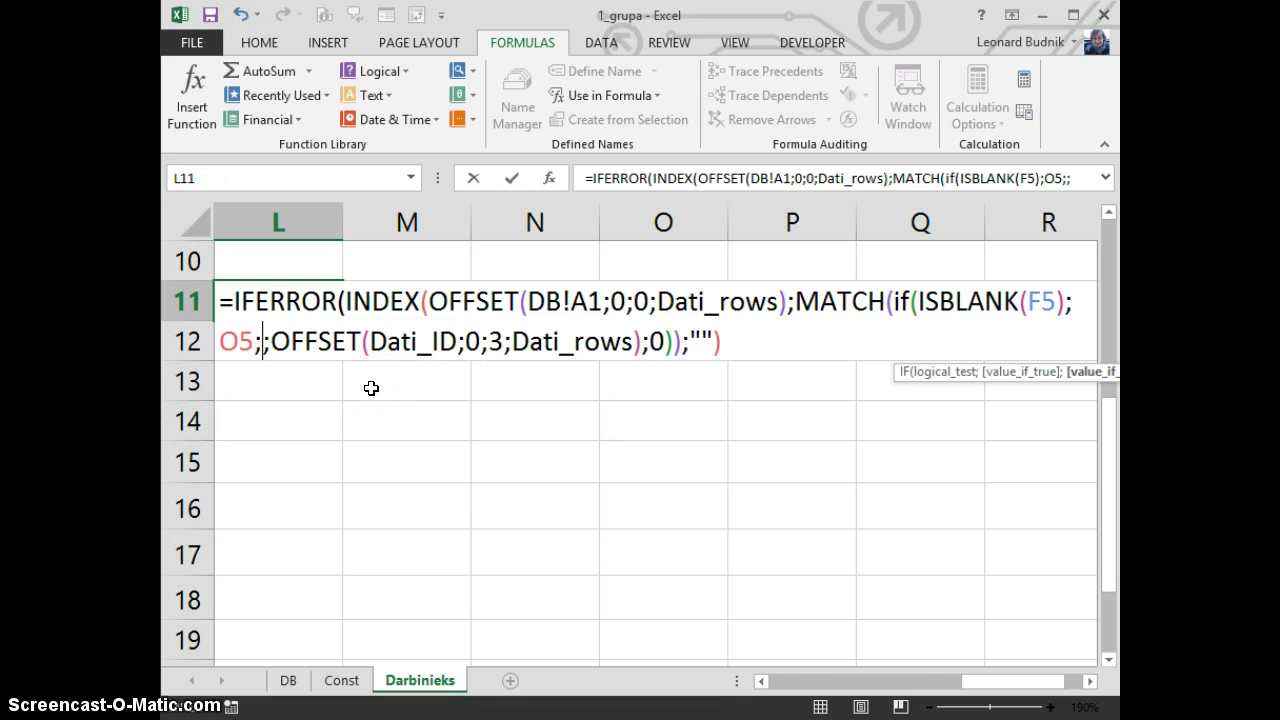
scroll(371, 388, up, 3)
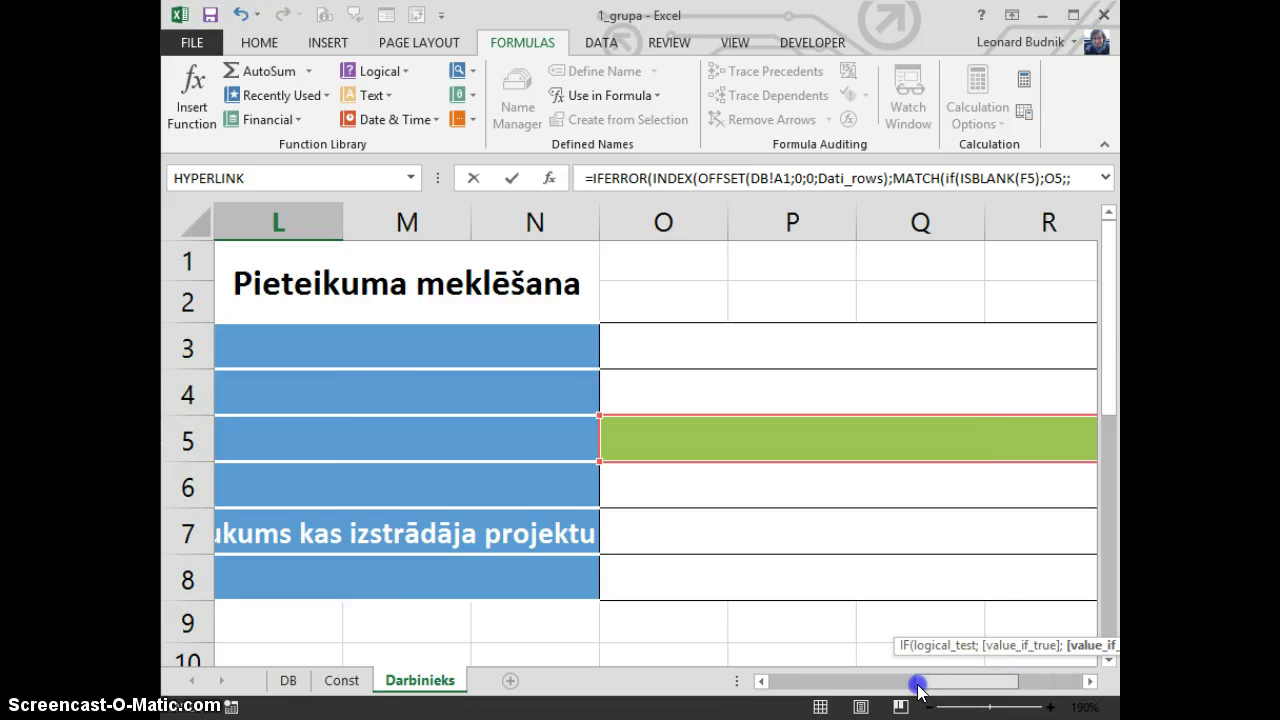
drag(918, 688, 768, 688)
click(1011, 433)
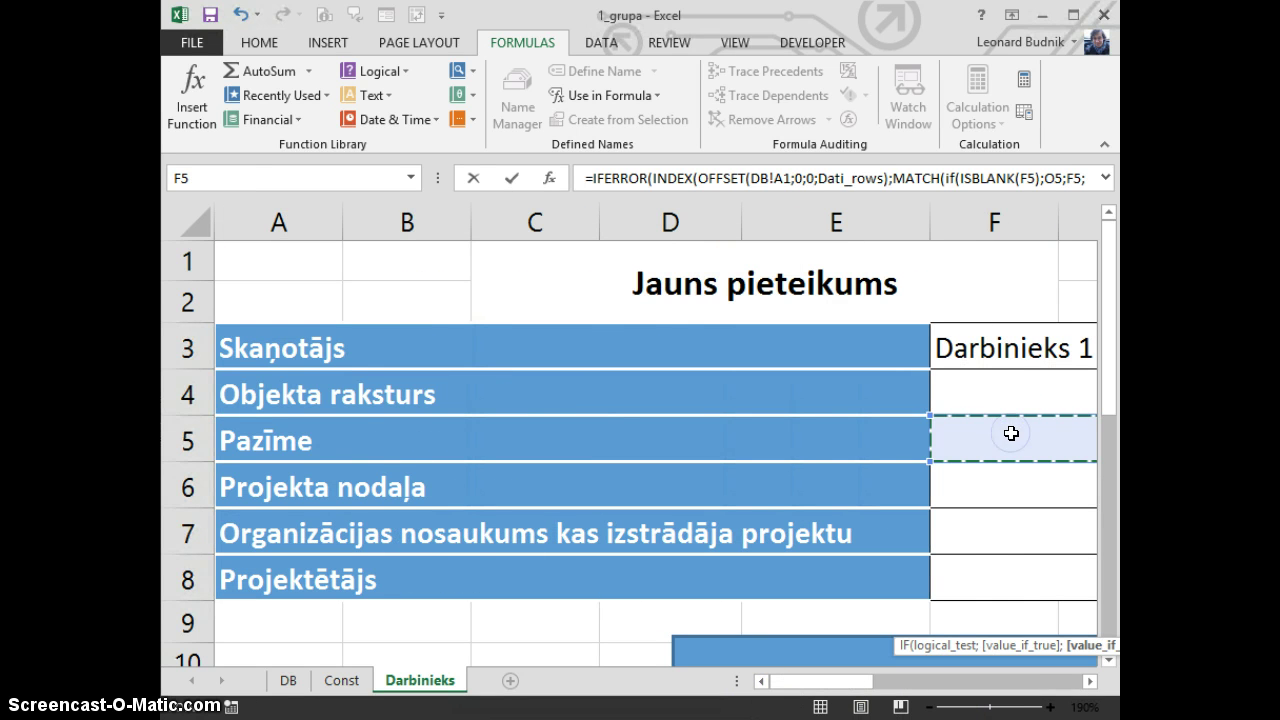
drag(870, 686, 953, 695)
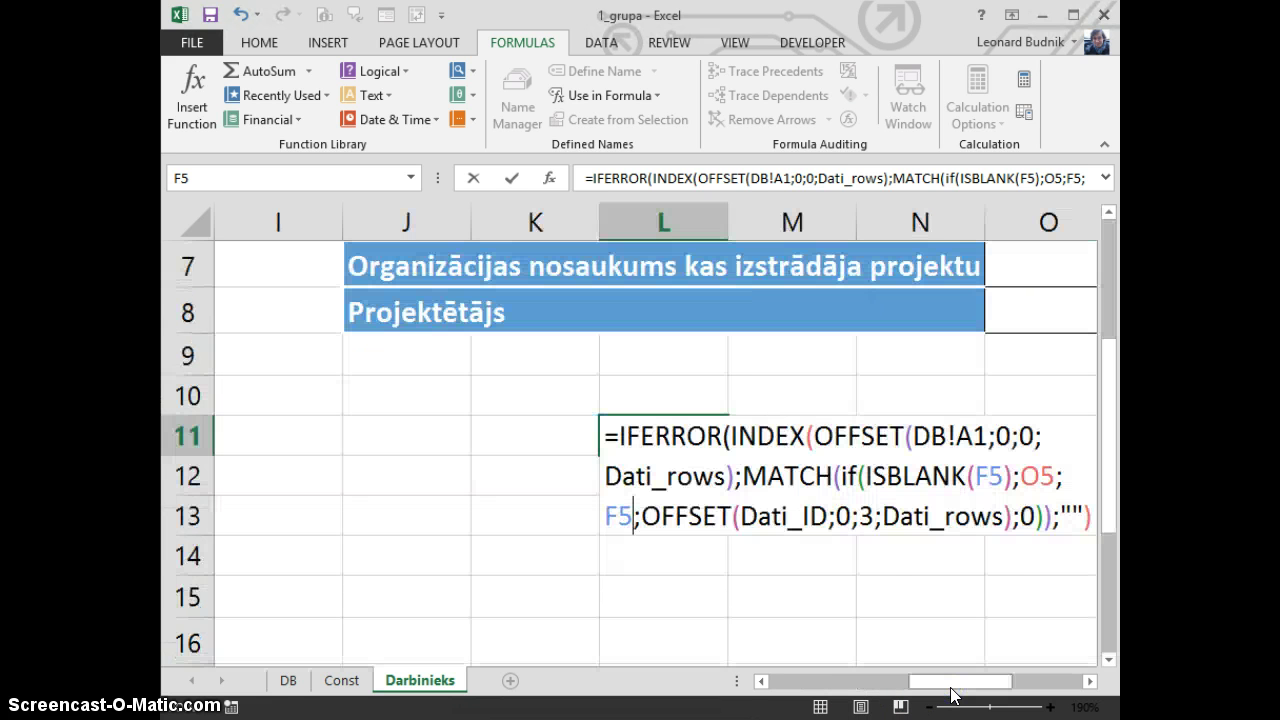
text())
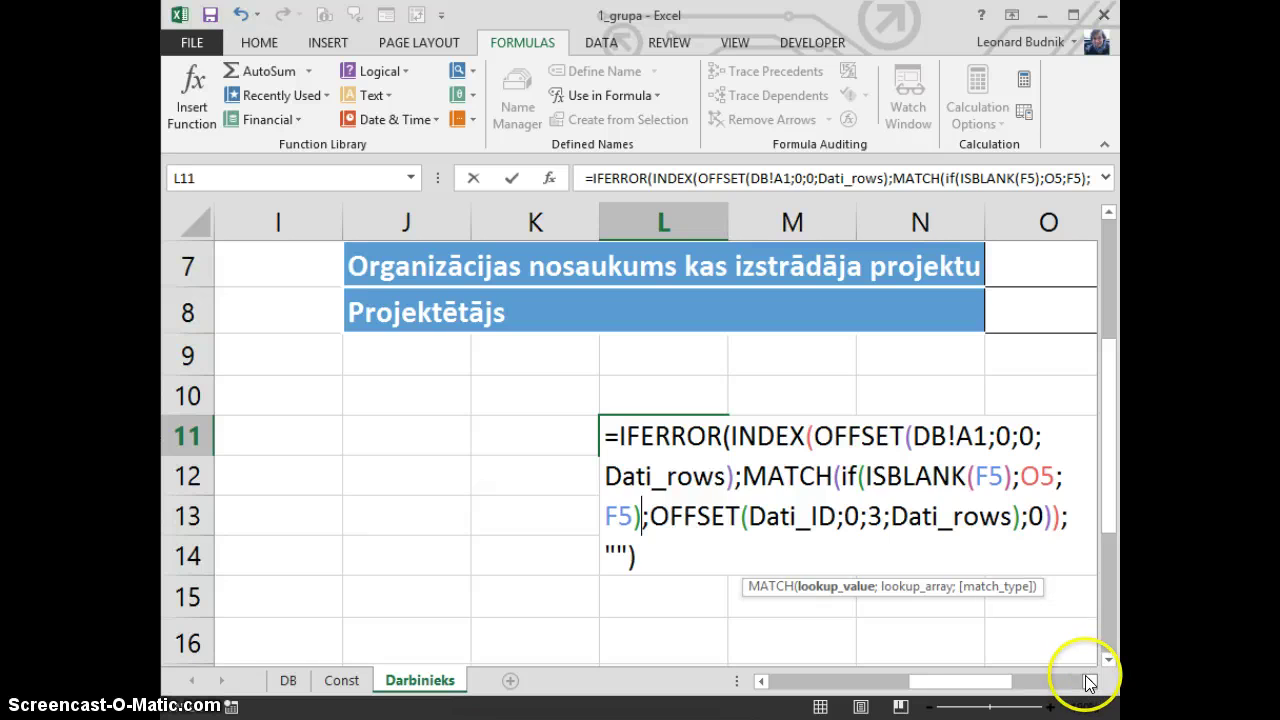
Review the IF arguments inside MATCH, from ISBLANK(F5) to O5 and F5, and commit the formula in L11.
click(1090, 681)
click(1090, 681)
click(1090, 681)
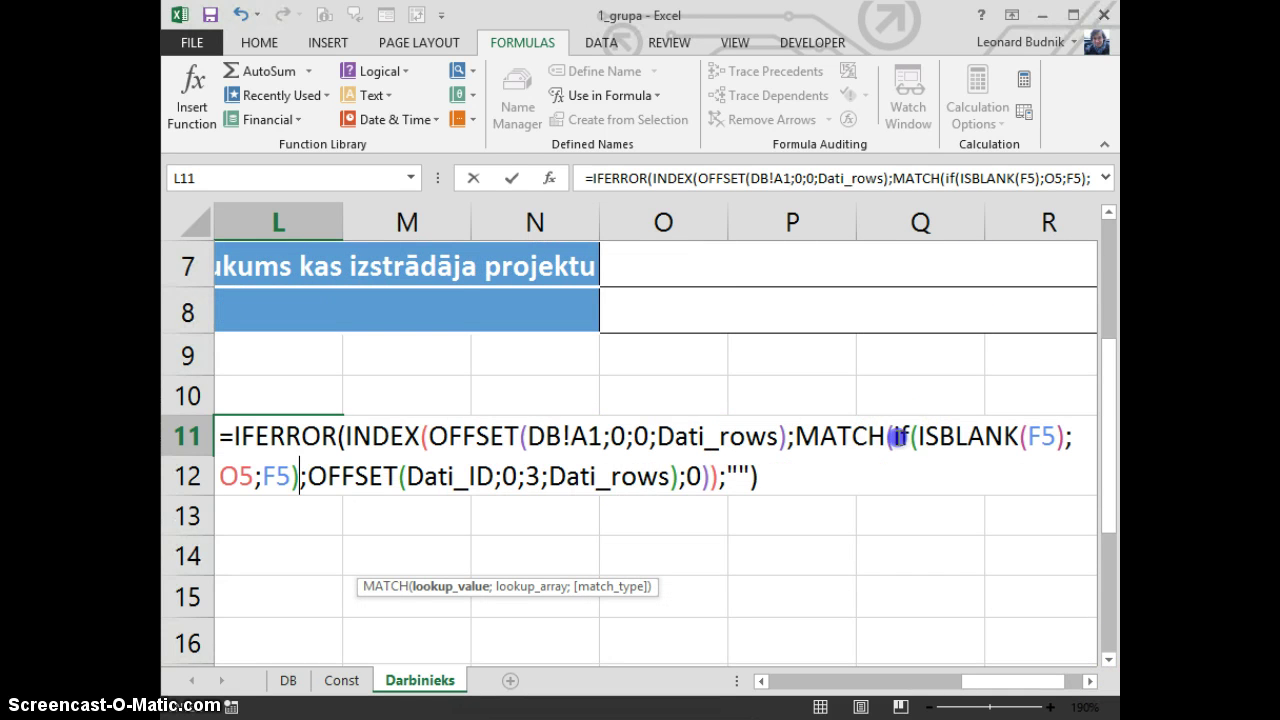
drag(975, 433, 1058, 436)
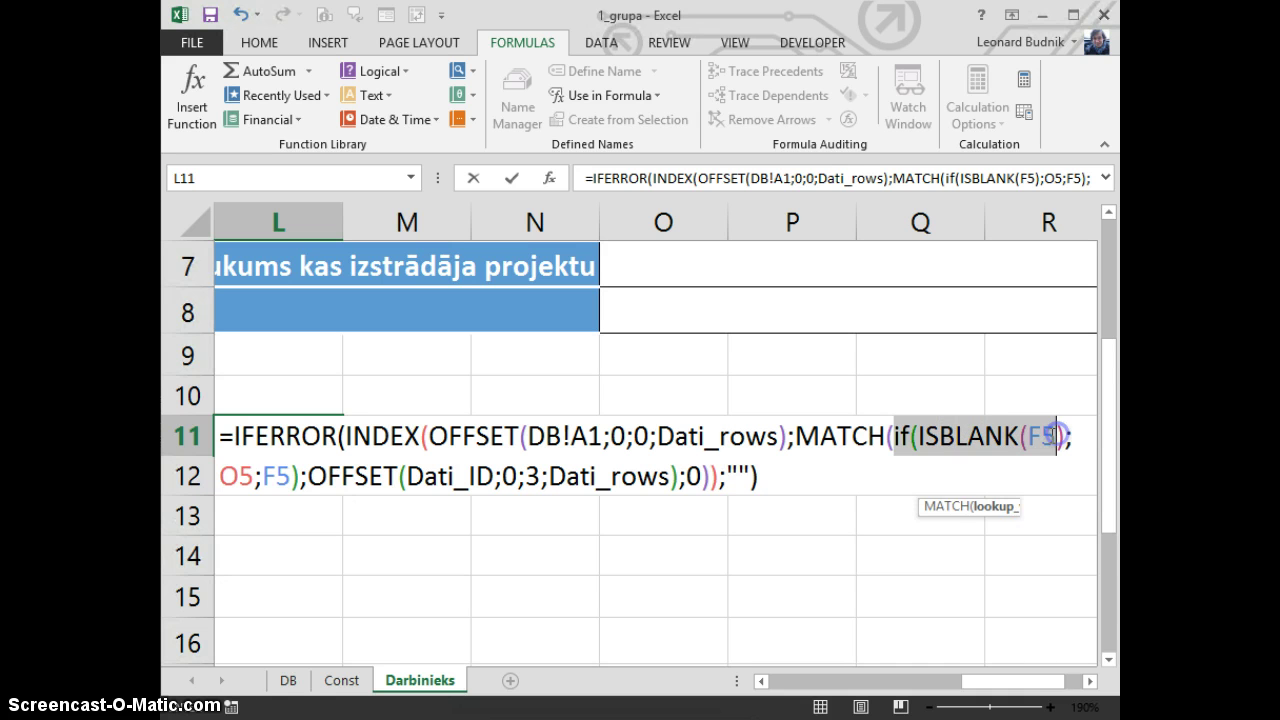
click(258, 472)
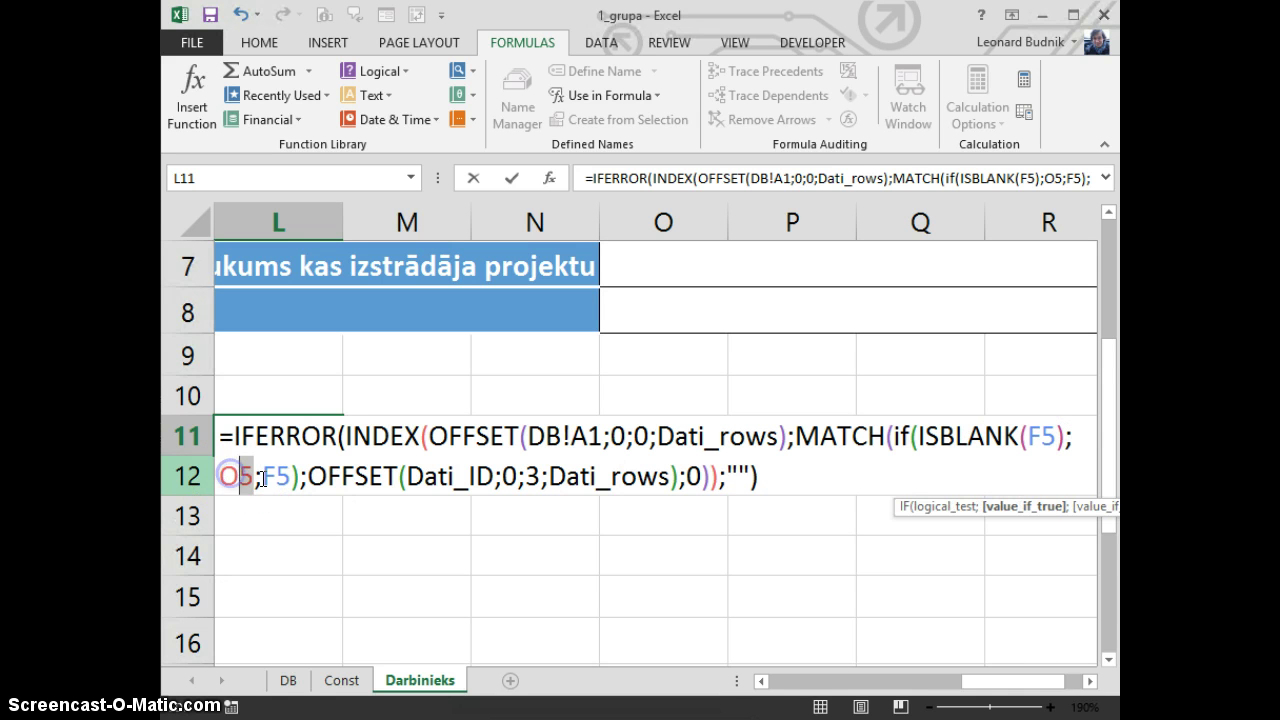
click(302, 480)
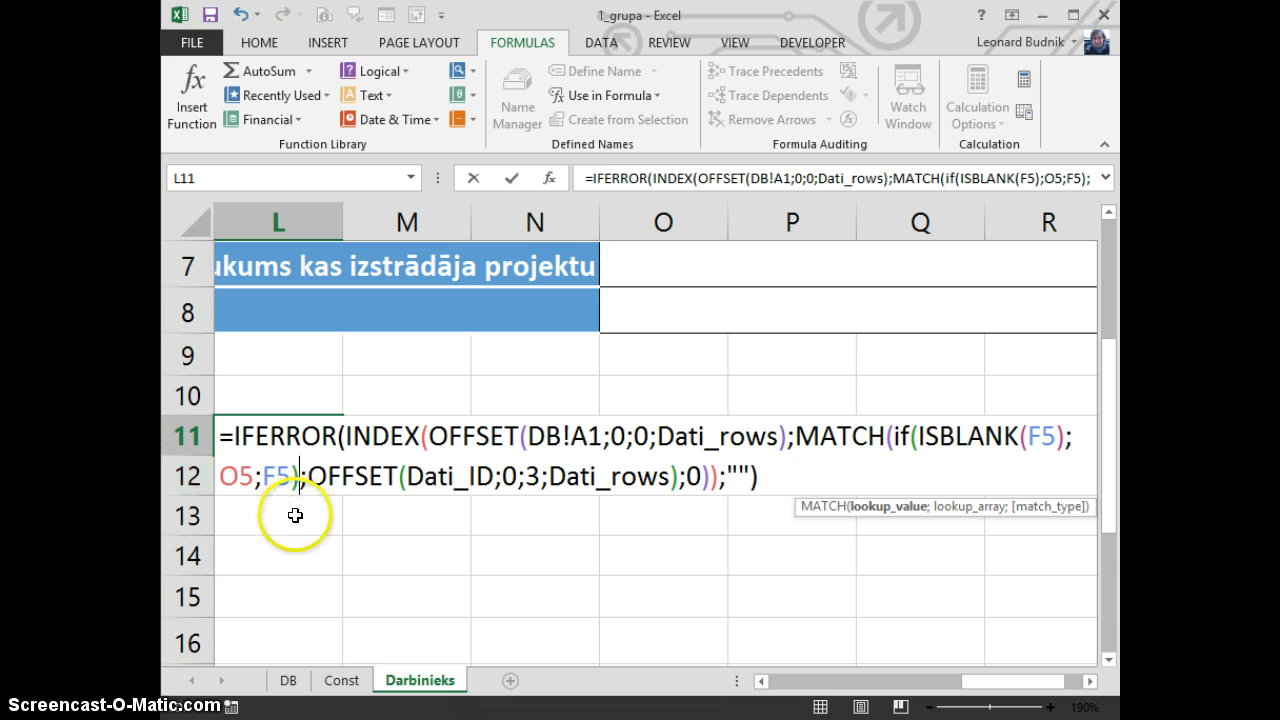
key(Return)
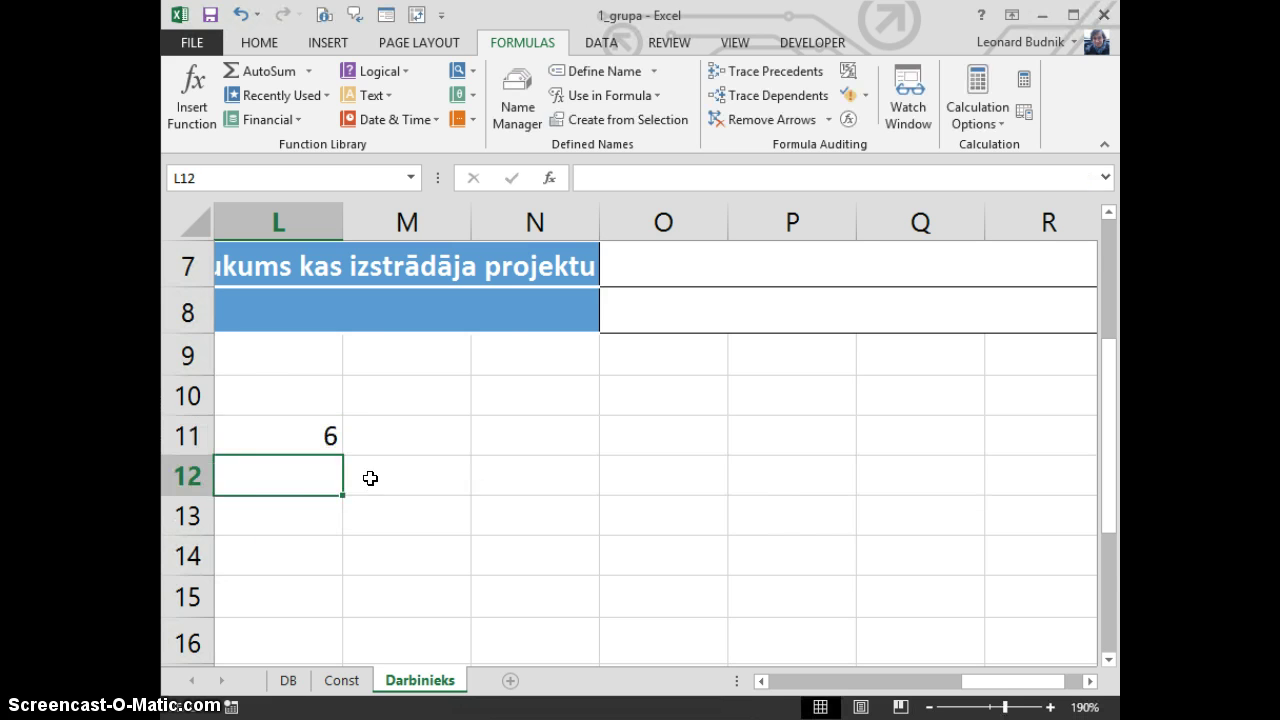
Copy the Pazīme value from F5 of the new-application form into the search form's green cell O5.
click(283, 436)
scroll(356, 515, down, 1)
scroll(356, 515, down, 6)
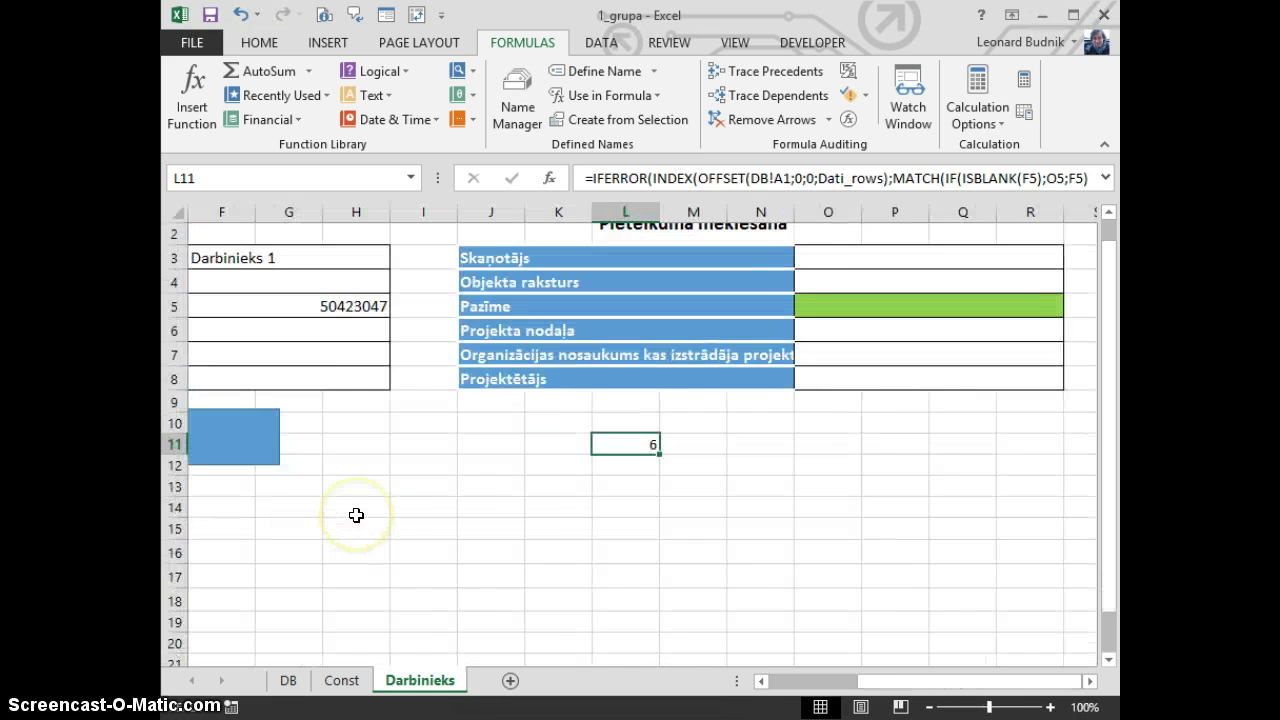
double_click(465, 300)
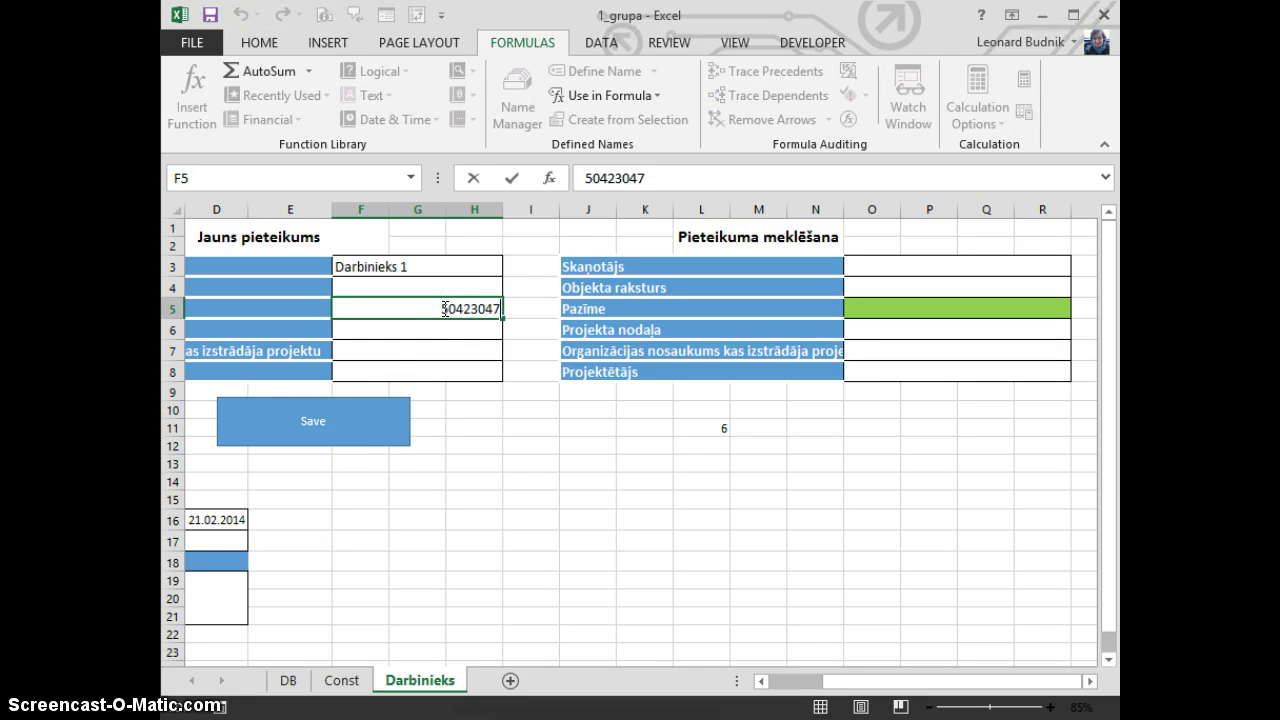
drag(445, 308, 503, 316)
key(ctrl+c)
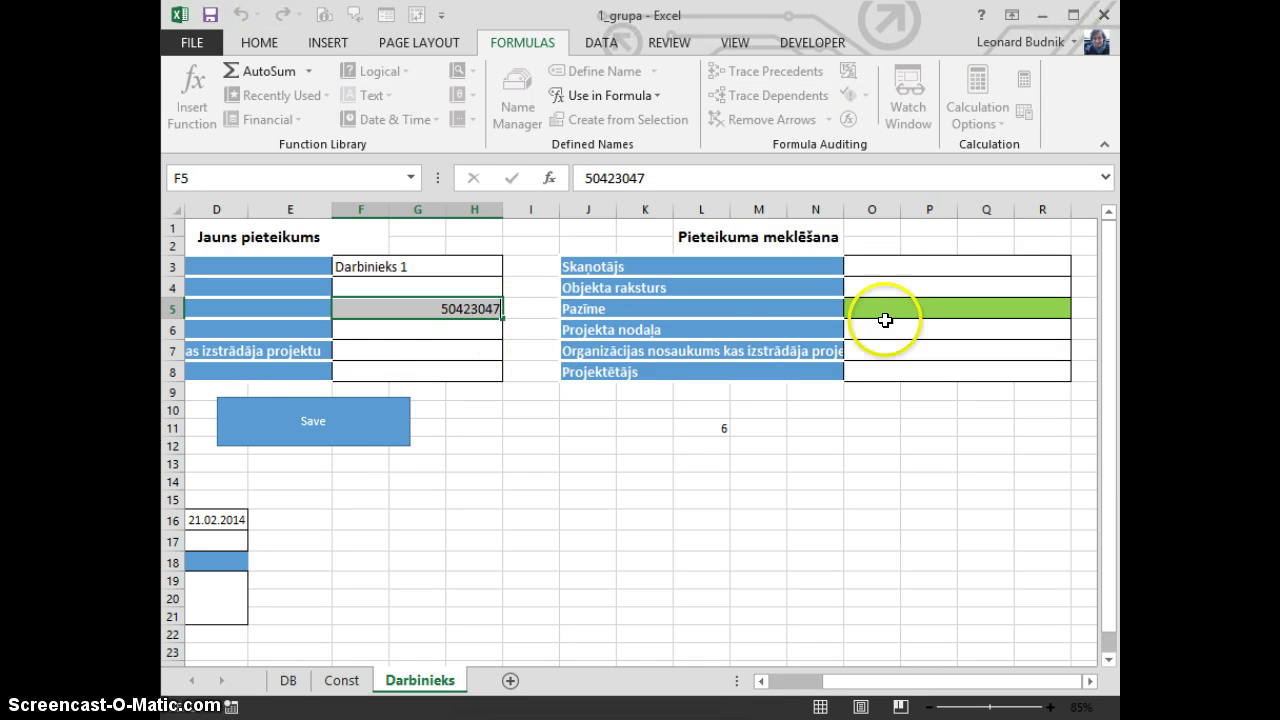
click(893, 308)
key(ctrl+v)
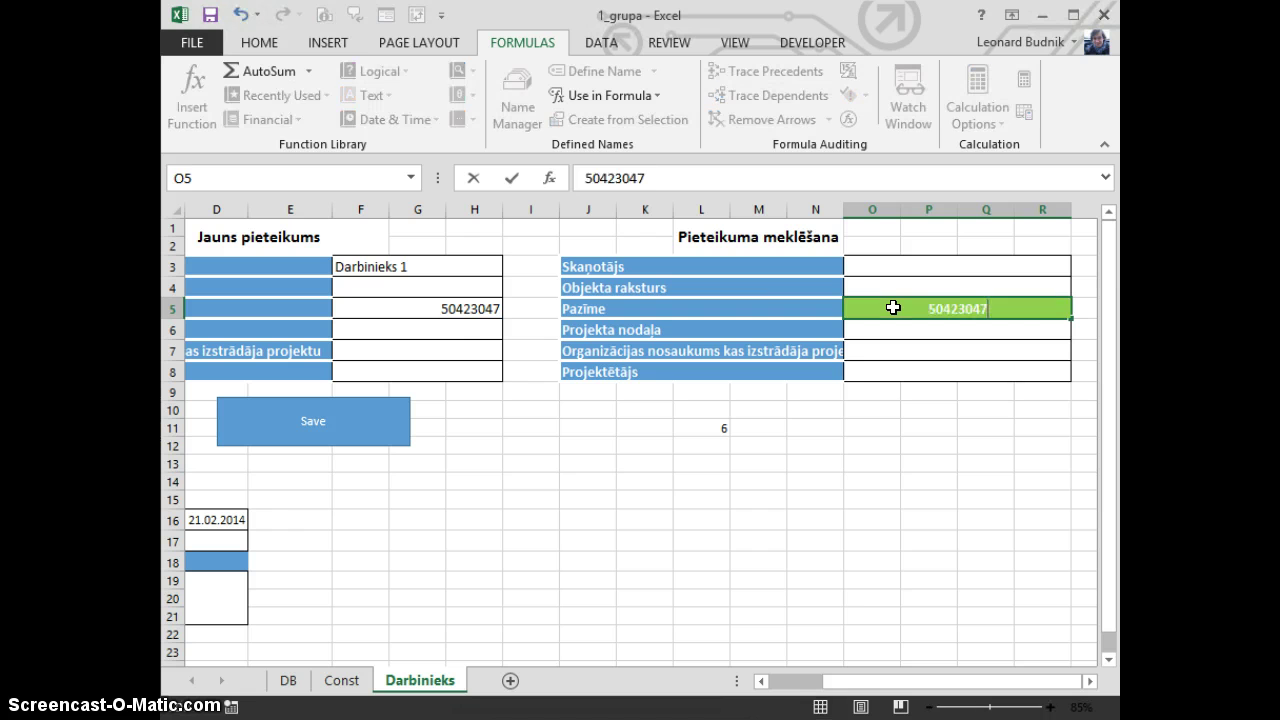
key(Return)
Clear the new-application form's Pazīme cell F5 and open the formula in L11 to check which cells it references.
click(456, 313)
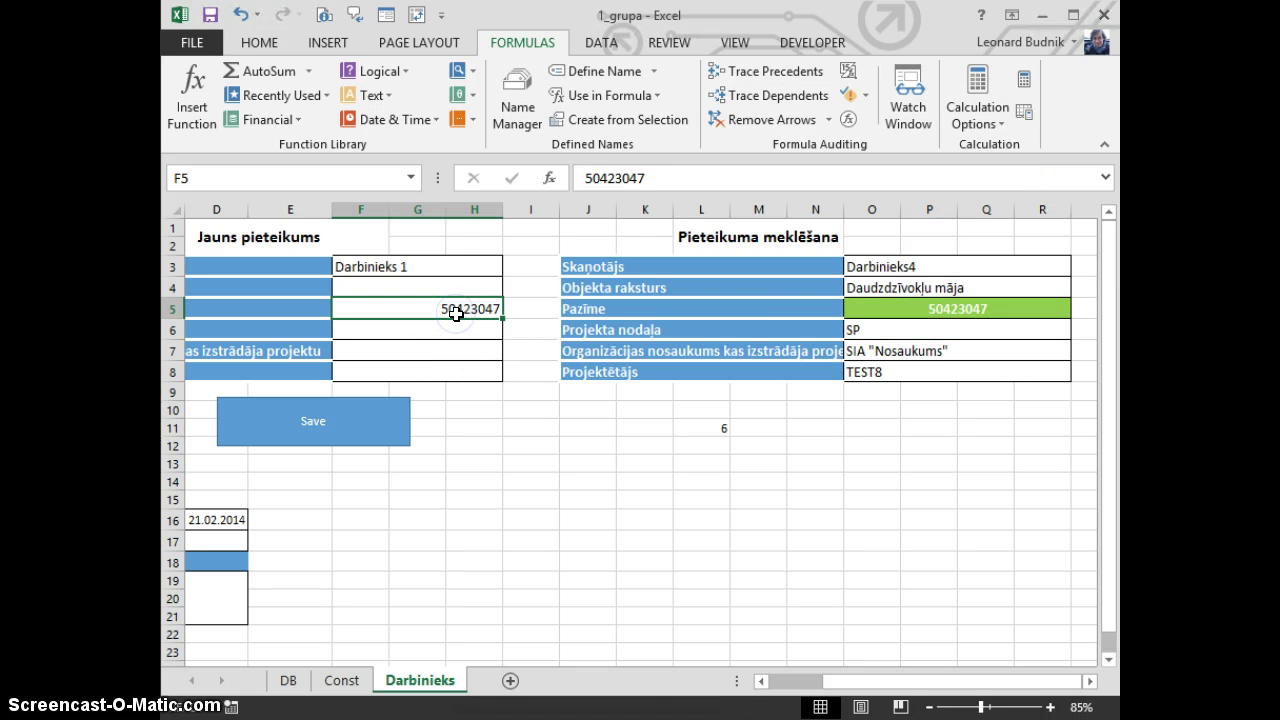
key(Delete)
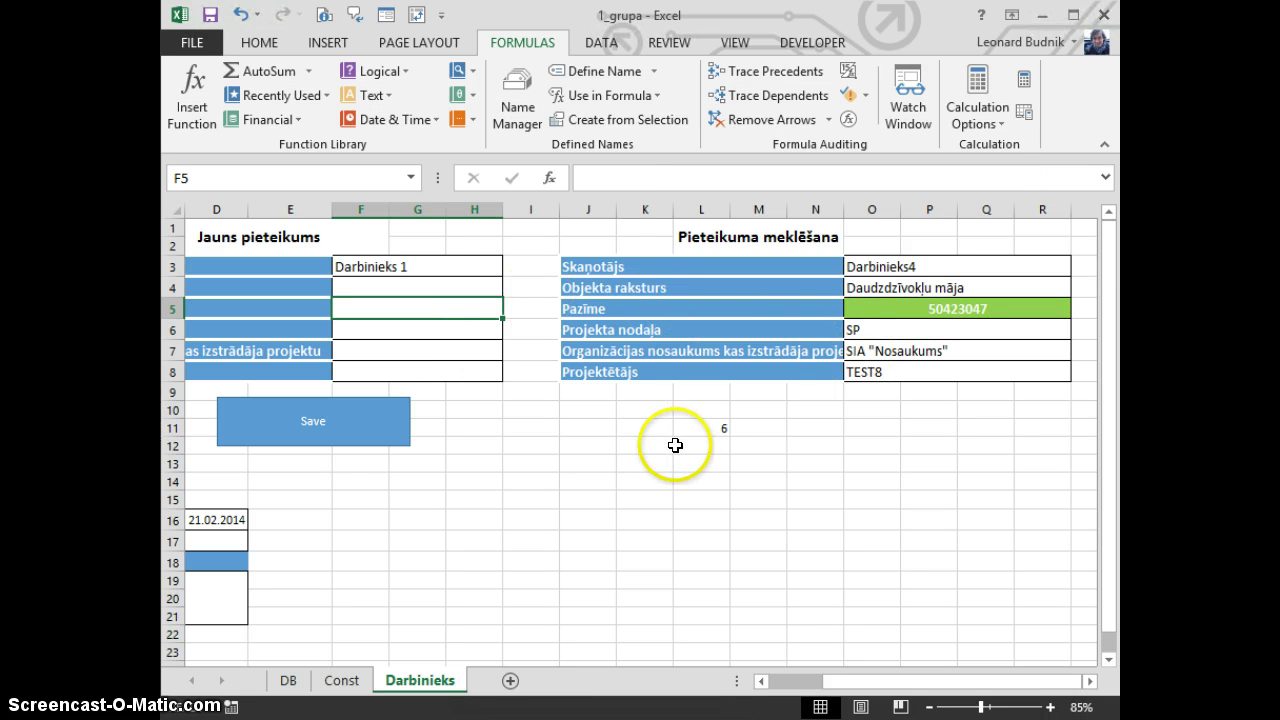
double_click(718, 430)
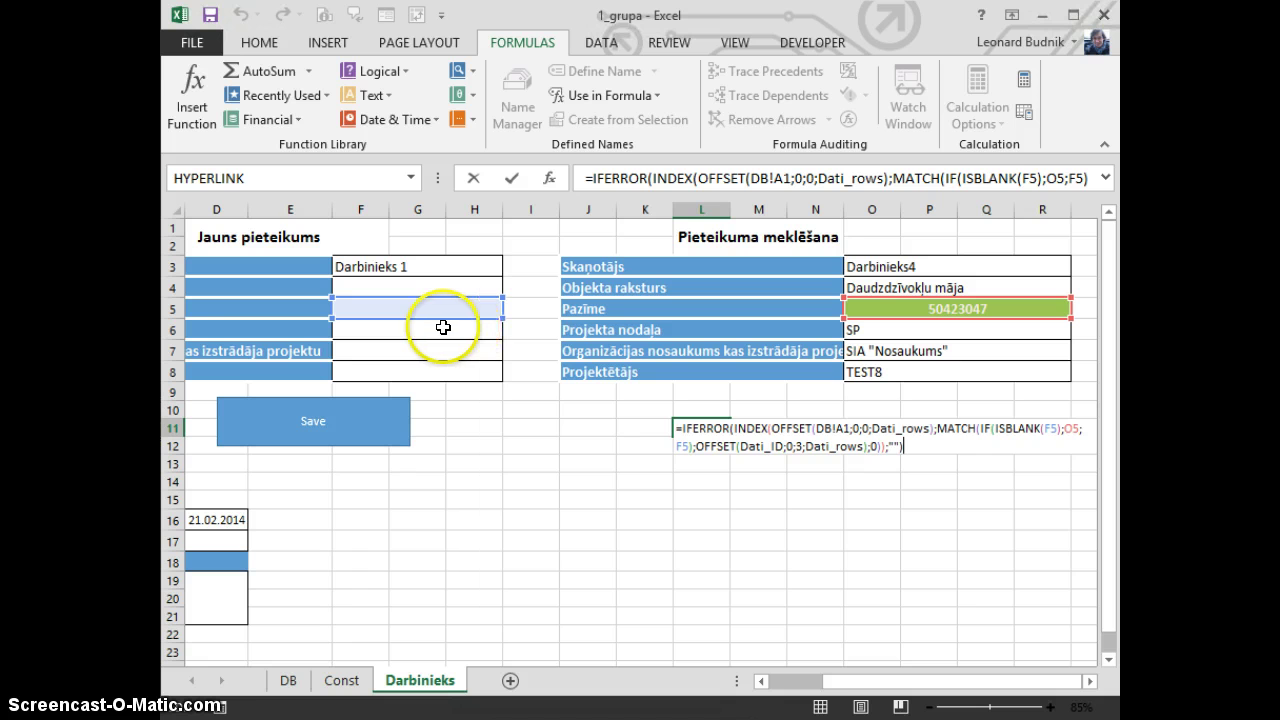
Paste the copied Pazīme value back into cell F5 of the new-application form.
click(452, 309)
double_click(450, 309)
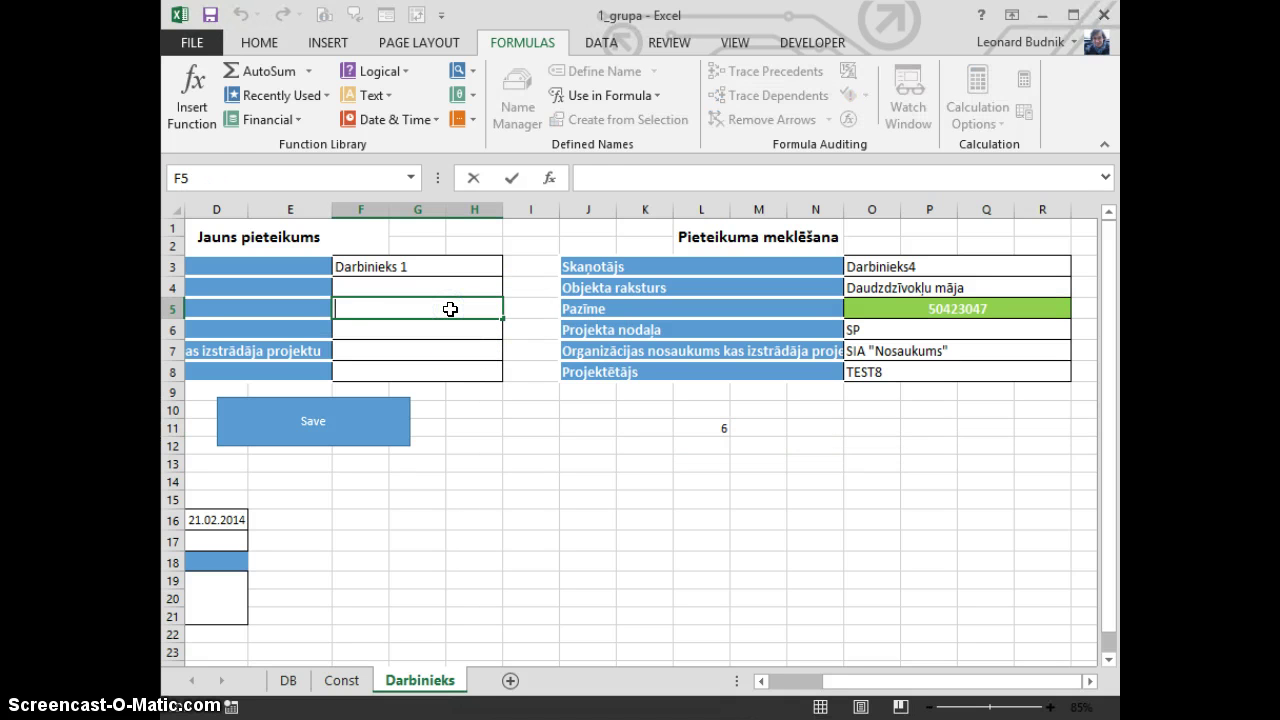
key(ctrl+v)
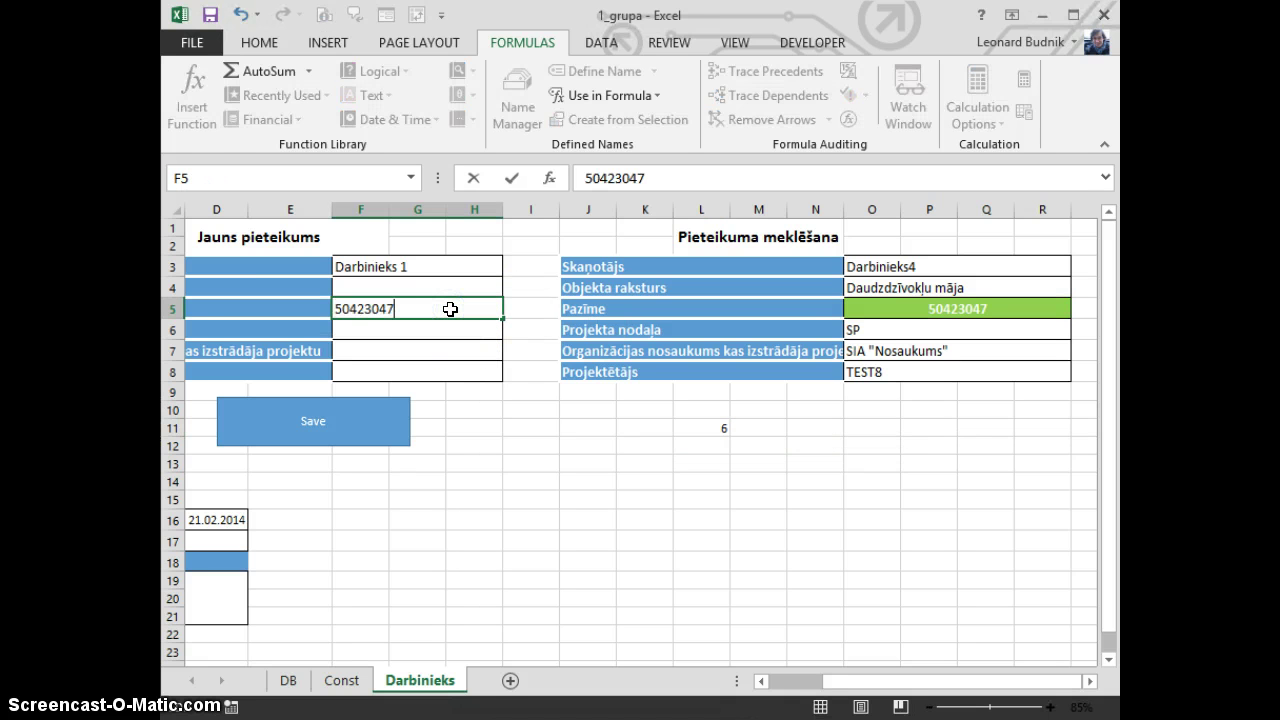
key(Return)
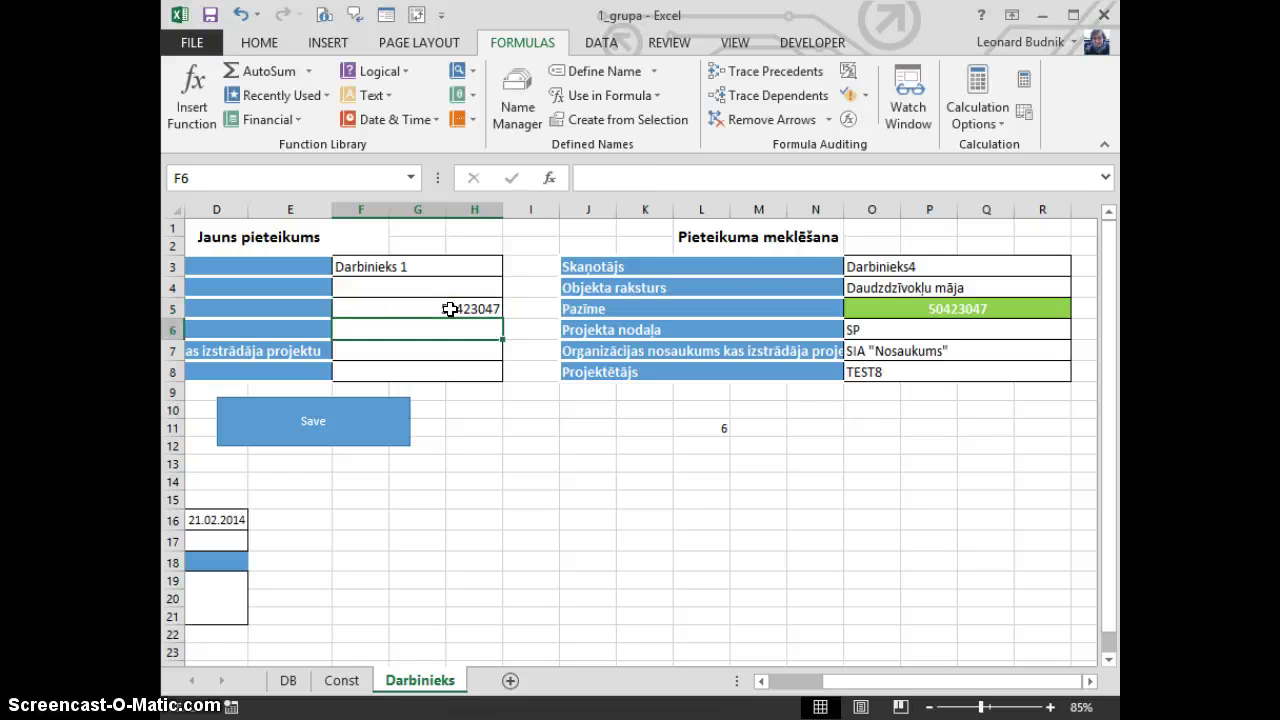
Examine the Pazīme cells F5 and O5 and the full lookup formula in L11, leaving the formula as it is.
click(450, 309)
click(876, 309)
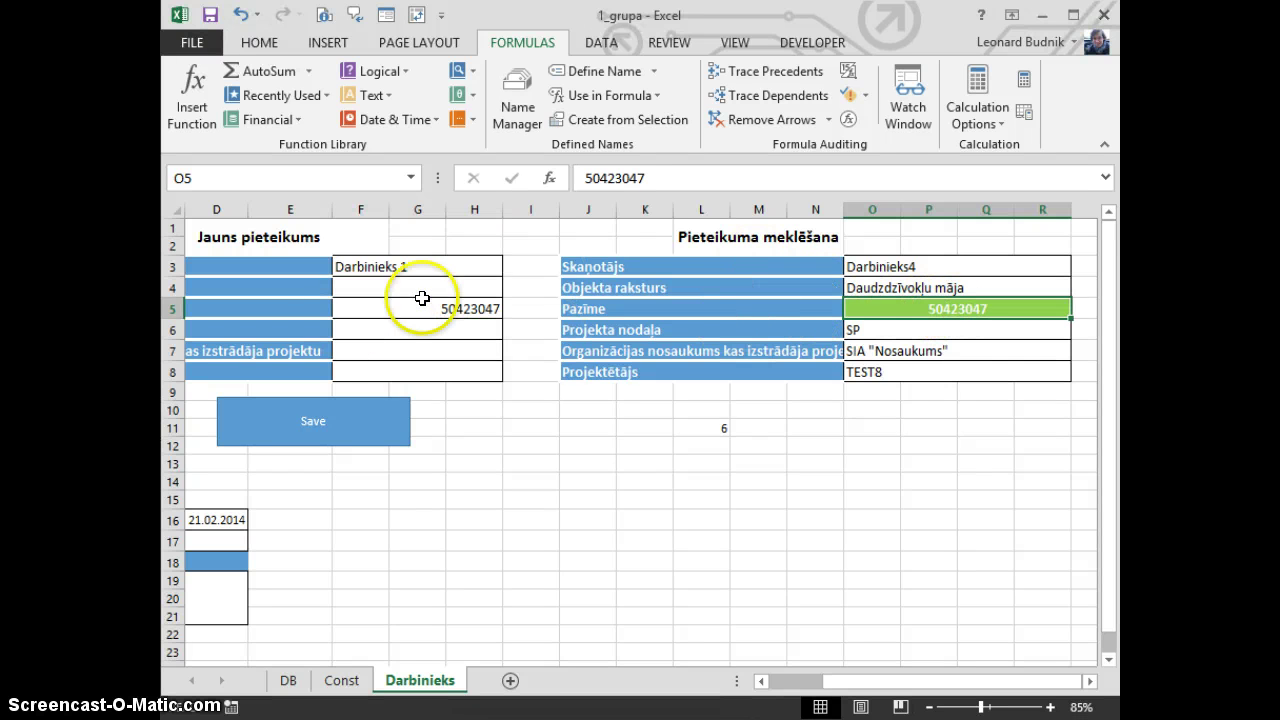
click(716, 428)
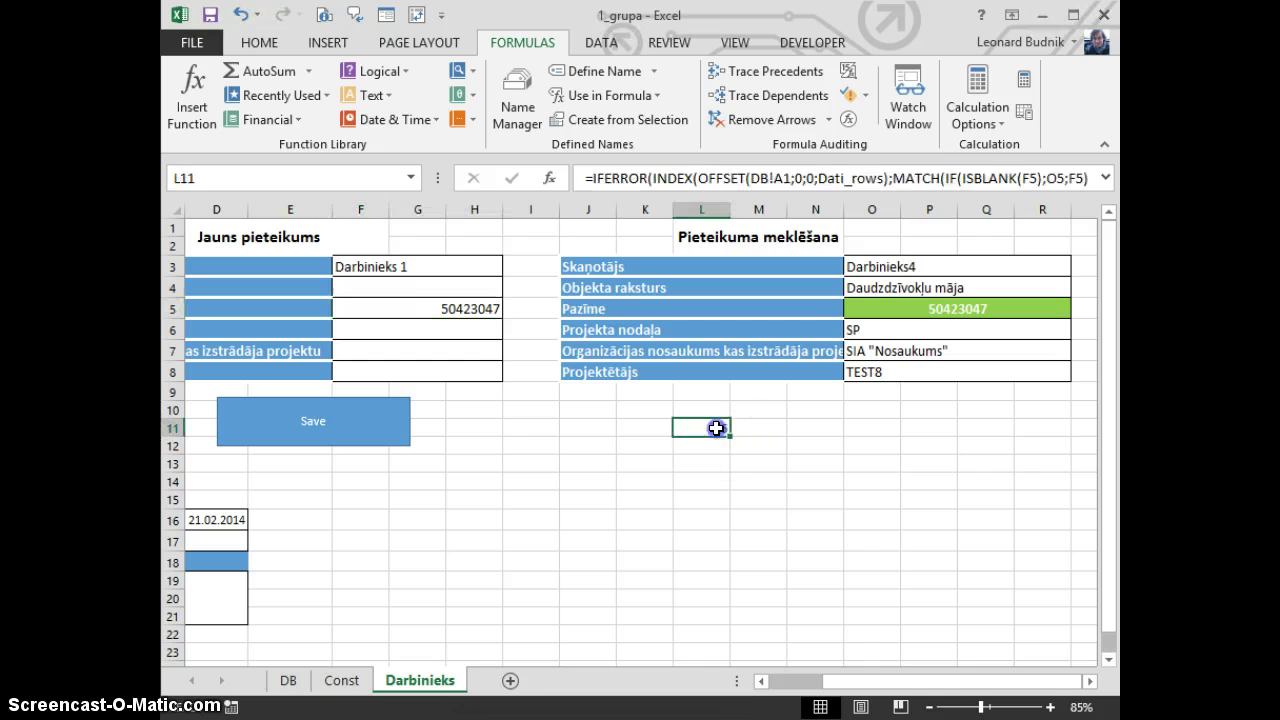
key(Return)
scroll(421, 462, up, 1)
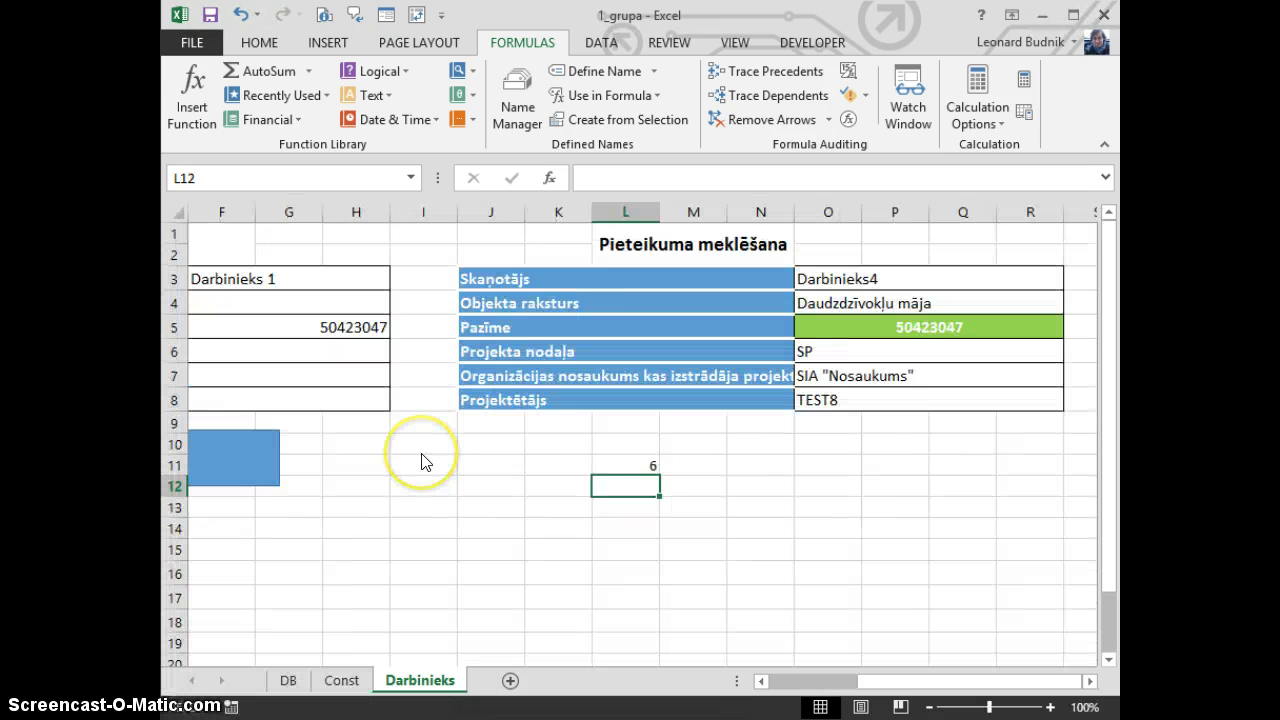
click(624, 446)
click(632, 468)
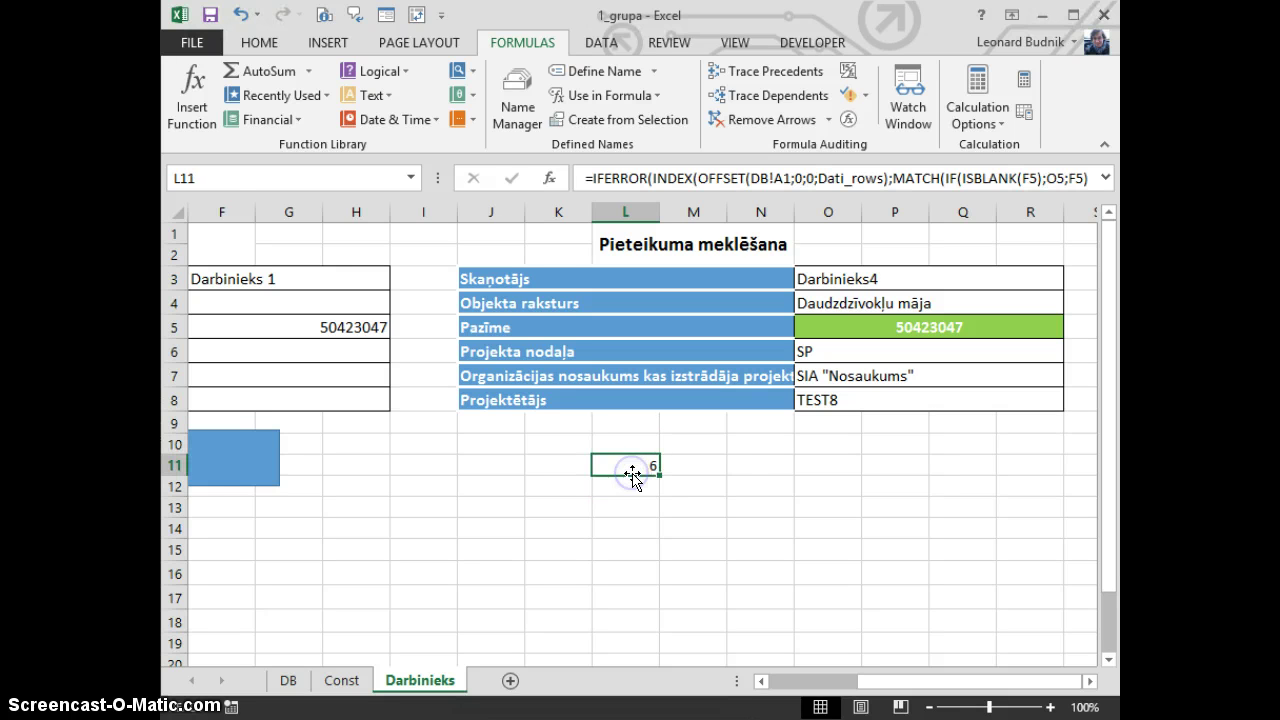
double_click(632, 470)
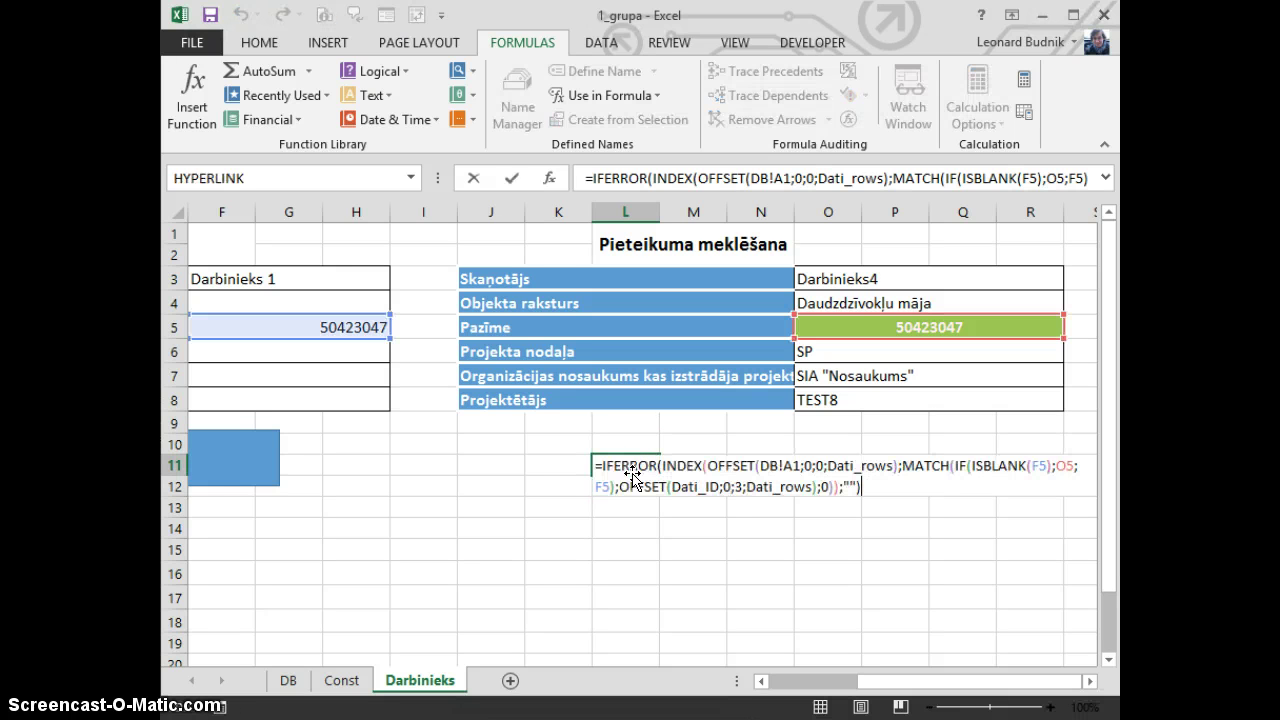
click(862, 486)
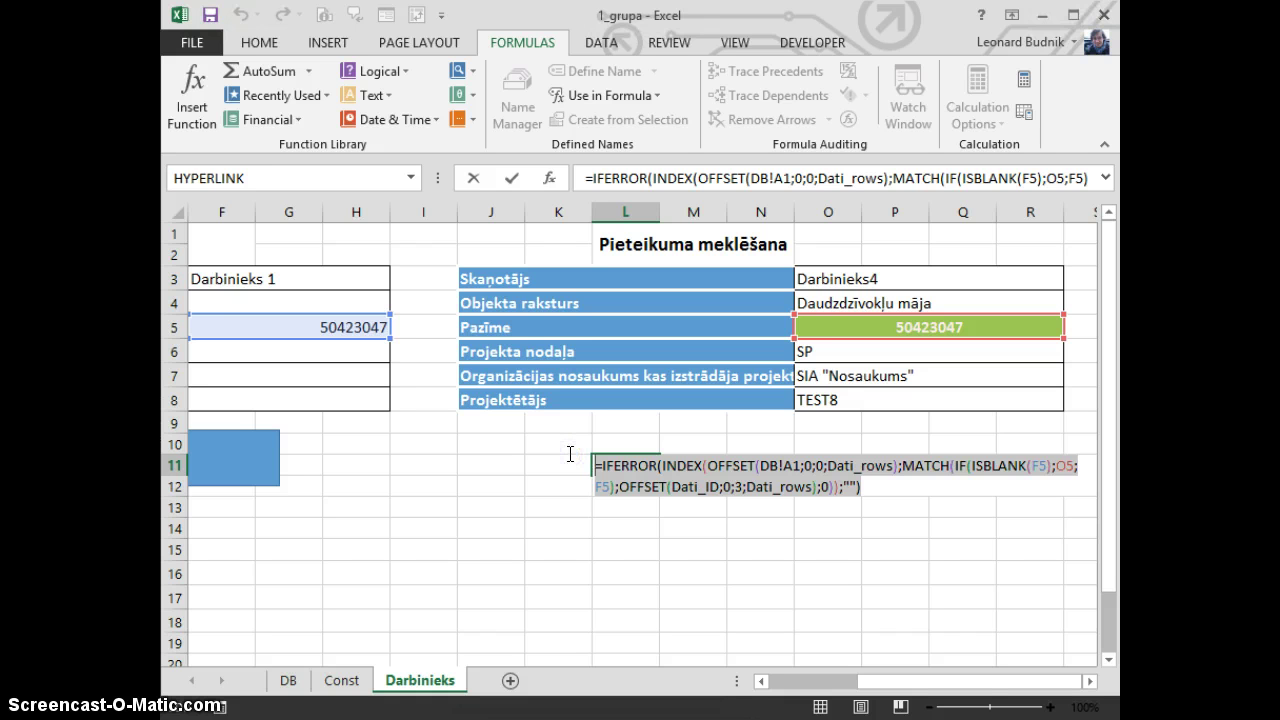
key(Escape)
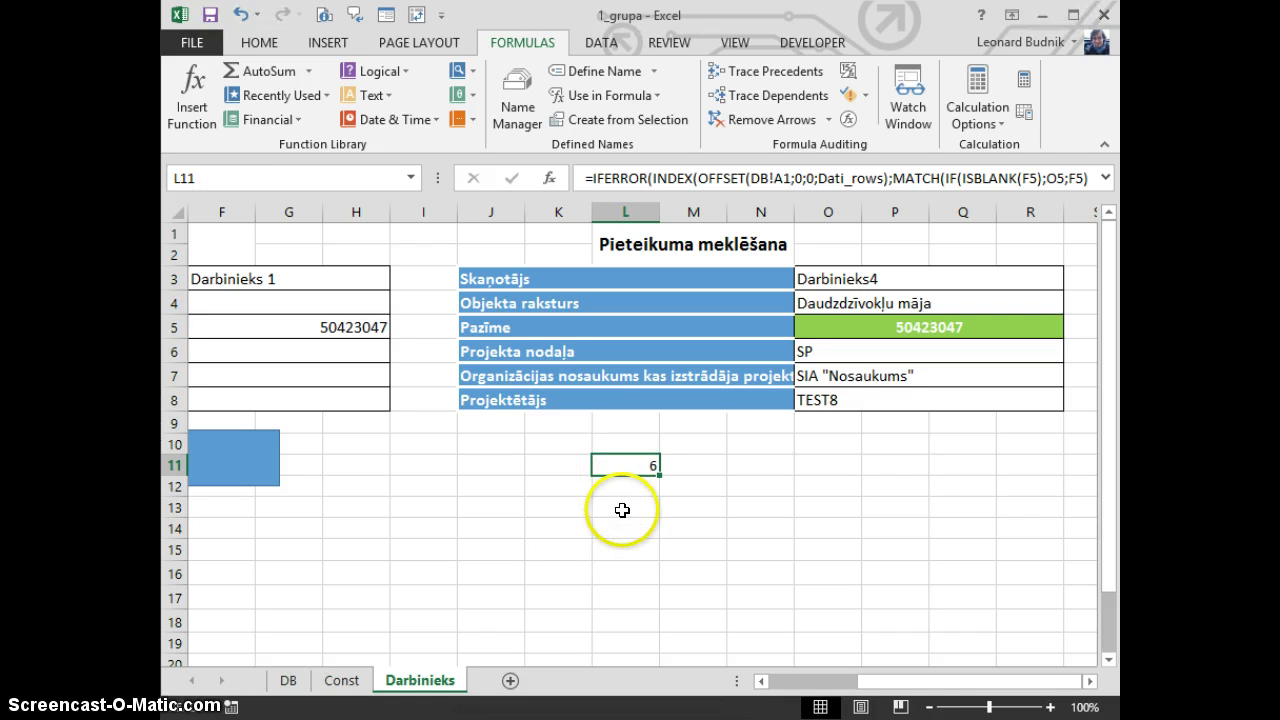
Test the named formula by entering =GET_ID in L13, and clear the cell again.
click(622, 509)
text(=)
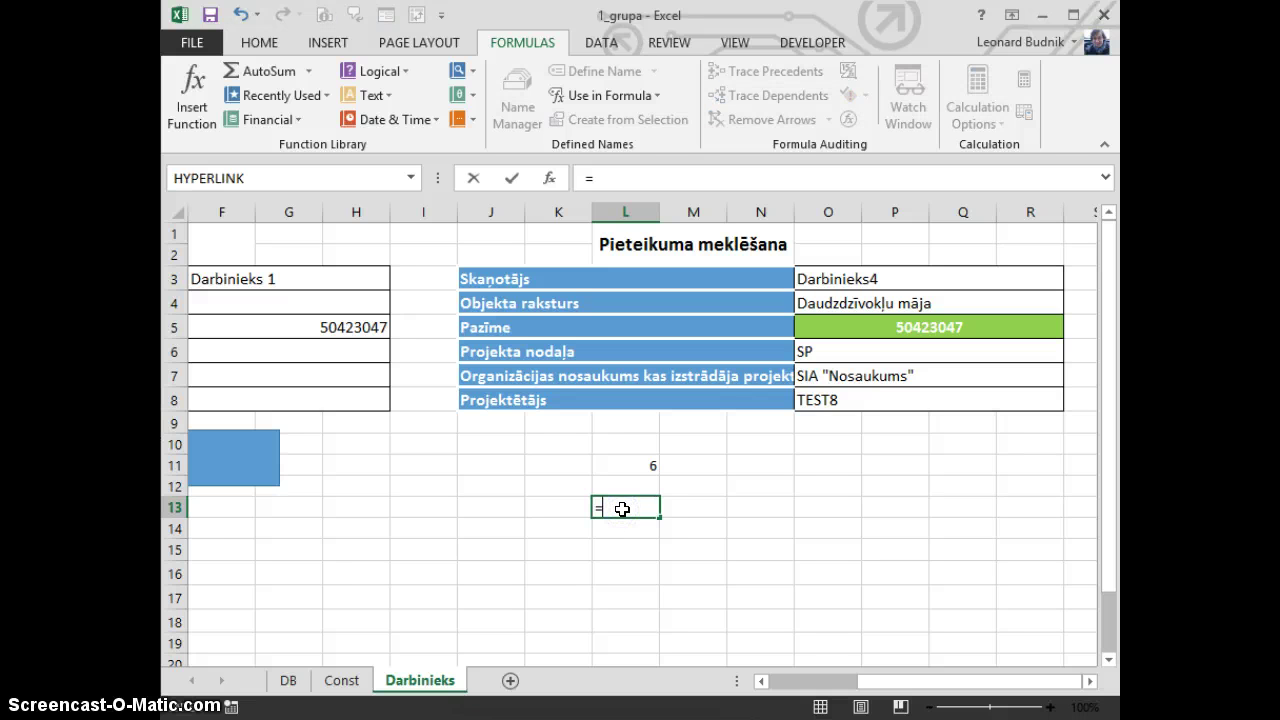
text(get)
key(Tab)
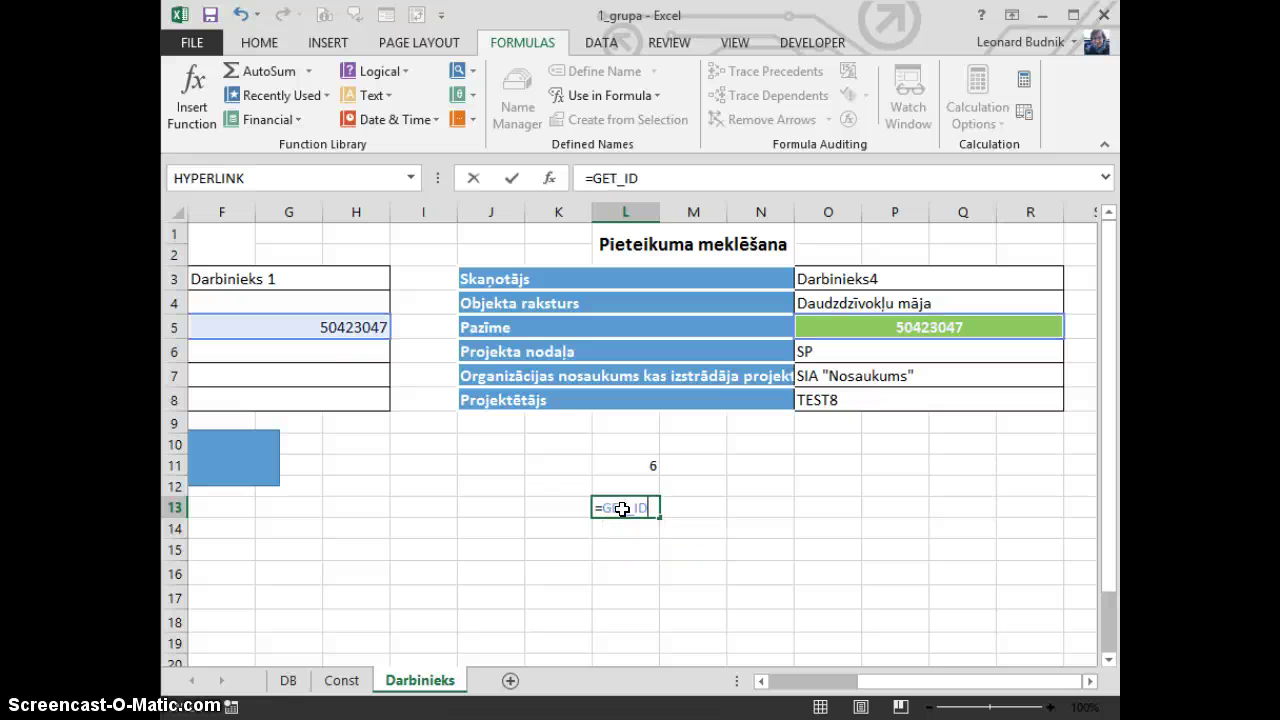
key(Return)
click(623, 508)
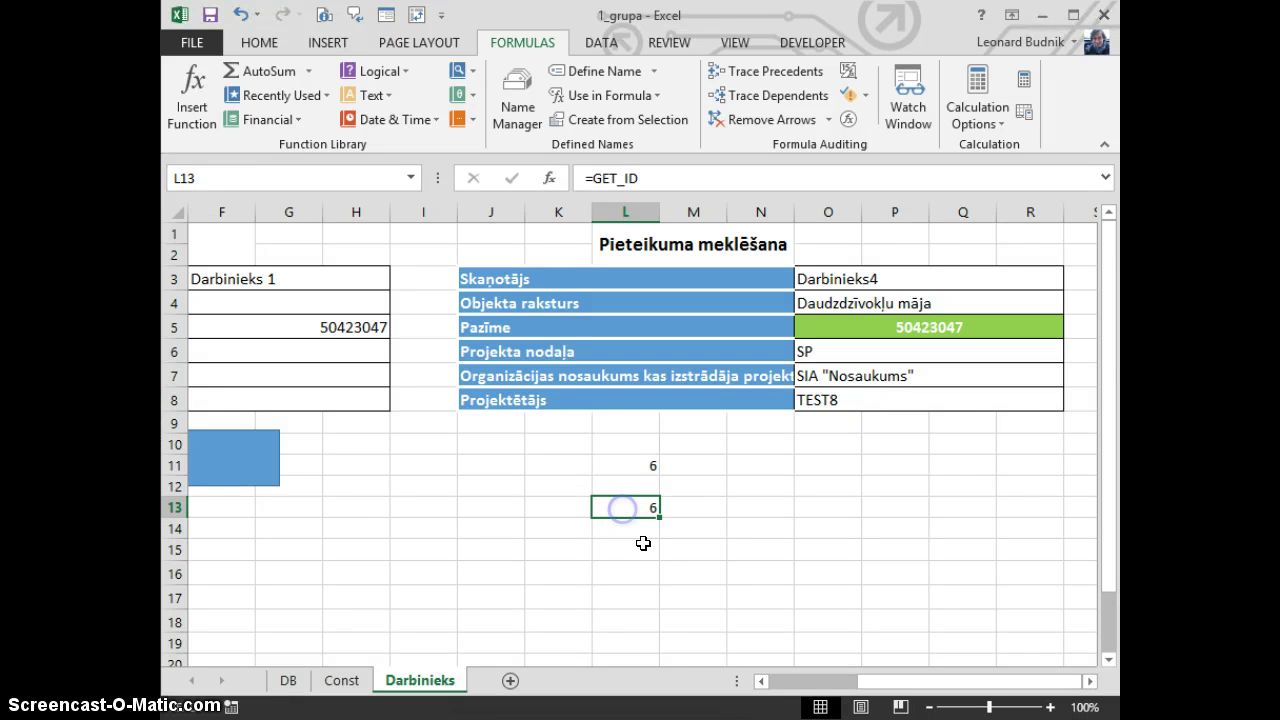
key(Delete)
Edit the formula in L11, making the first OFFSET reference to the DB sheet absolute as DB!$A$1.
click(617, 446)
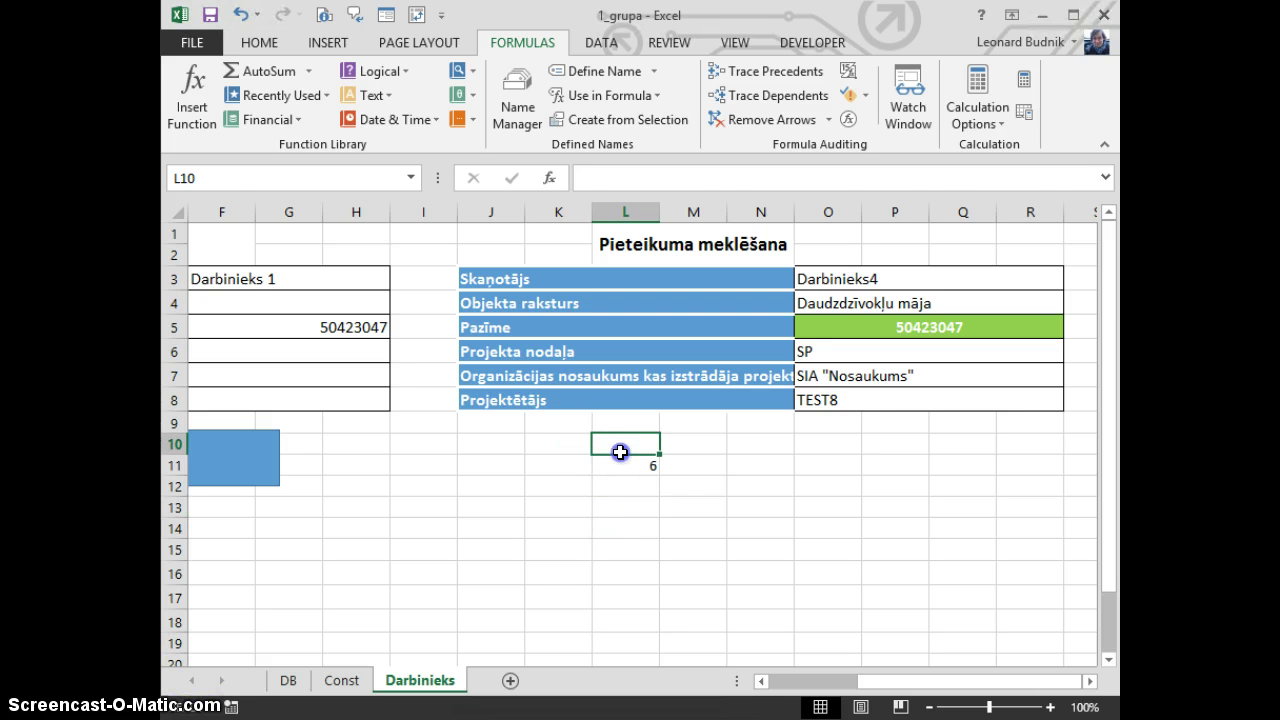
click(622, 467)
double_click(622, 467)
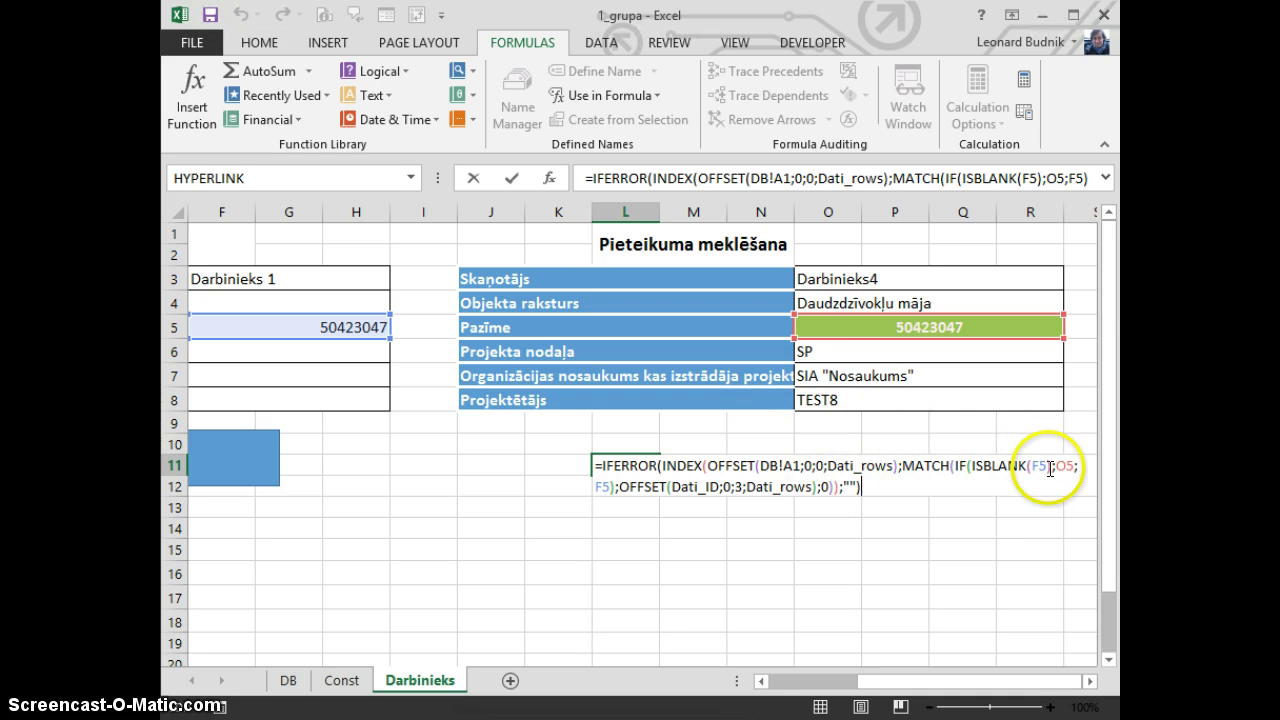
click(782, 466)
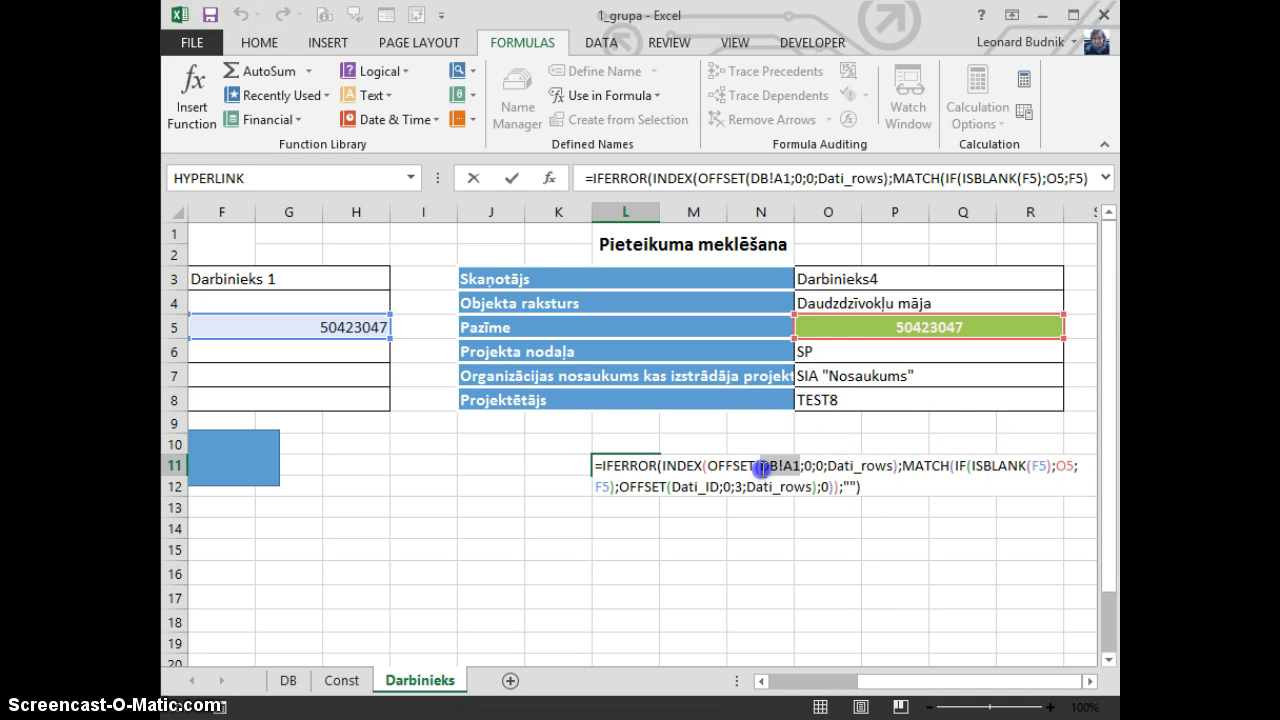
key(F4)
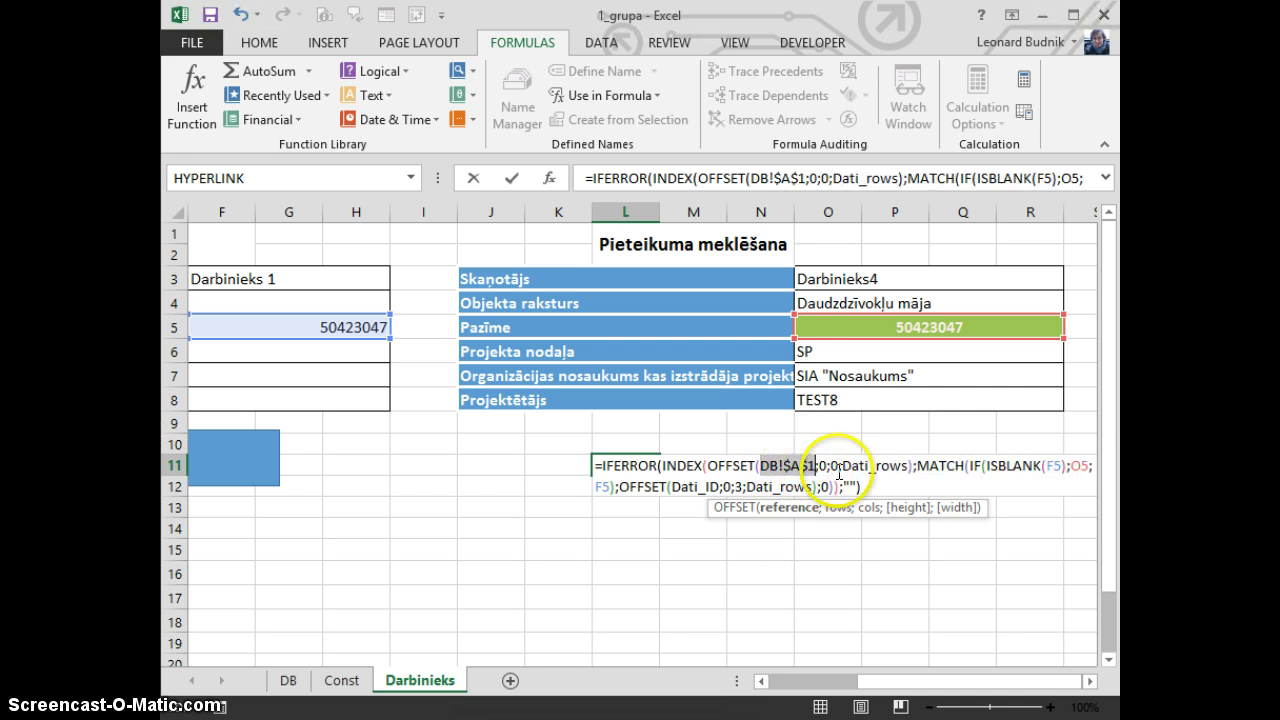
Make the F5 and O5 references in L11's formula absolute and copy the formula text after the equals sign, discarding the cell edit.
click(1052, 466)
key(F4)
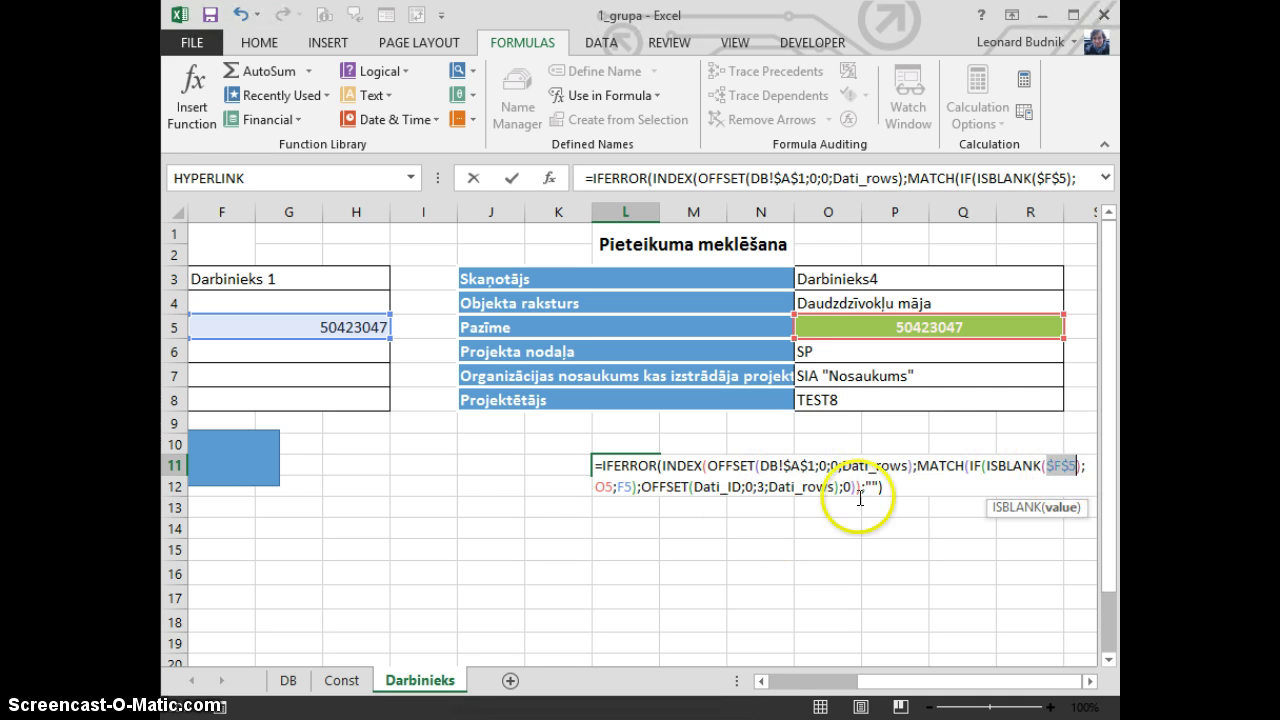
click(605, 487)
key(F4)
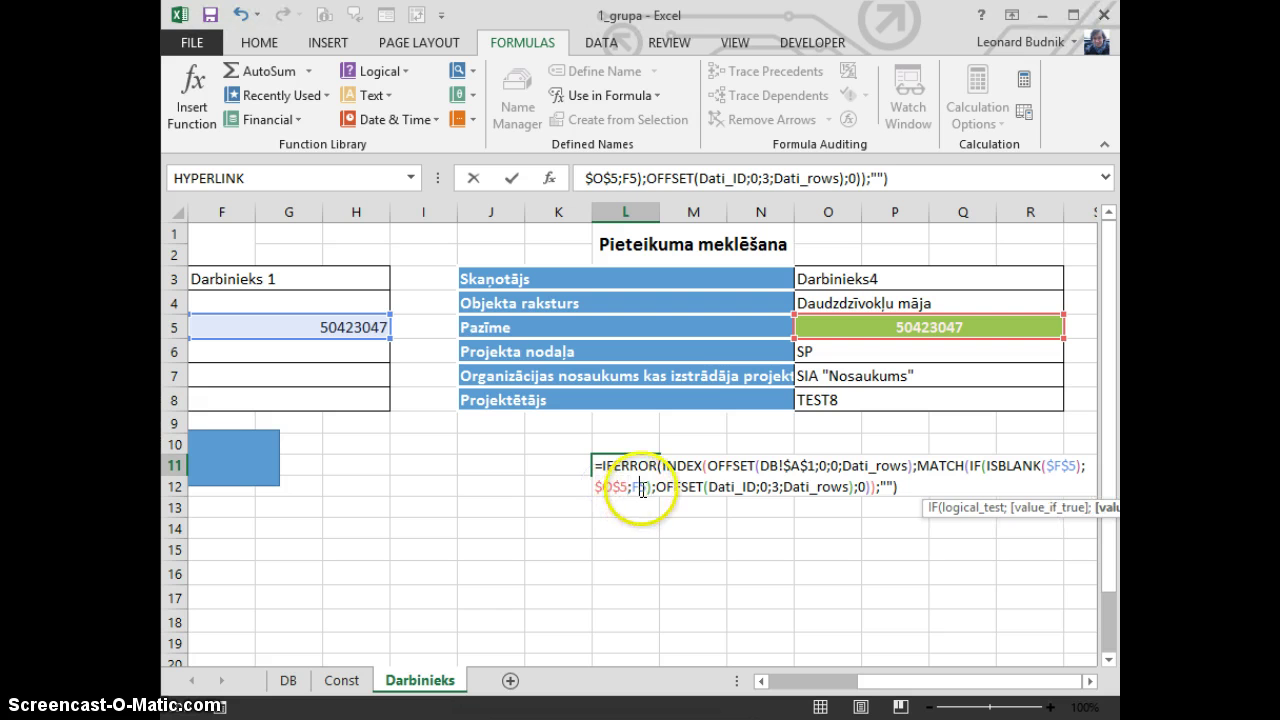
click(642, 489)
key(F4)
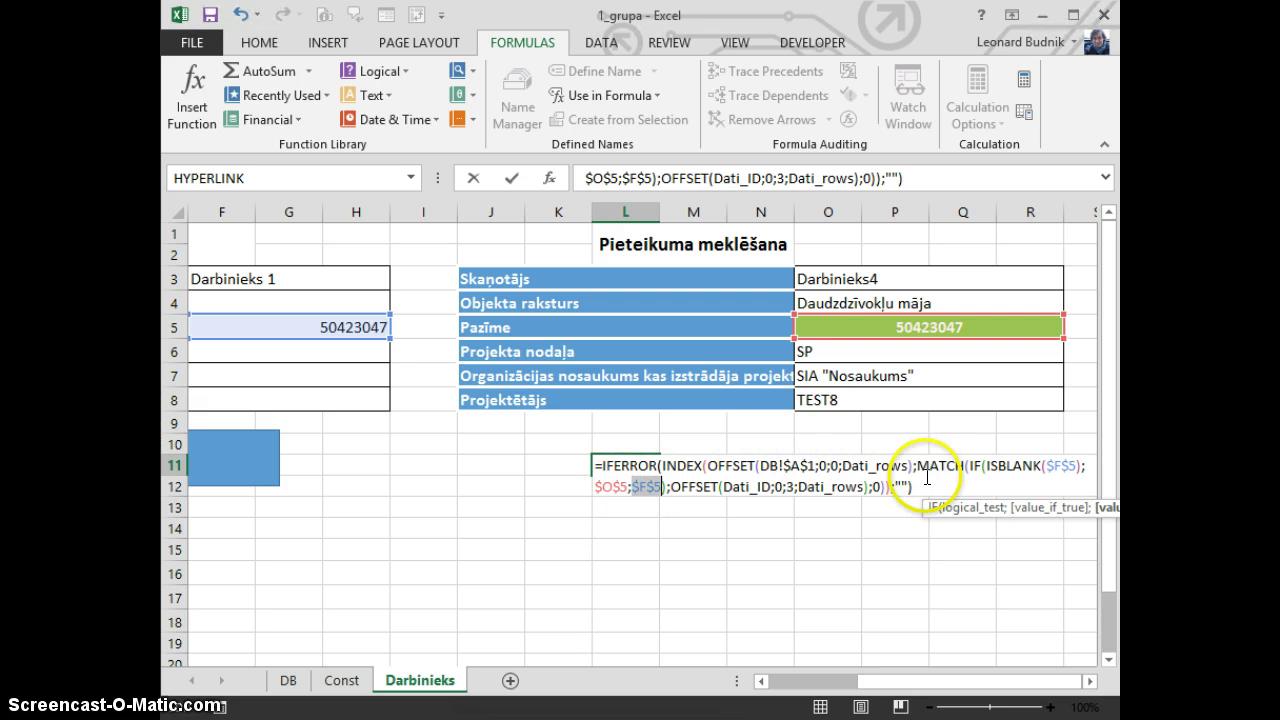
drag(916, 489, 597, 466)
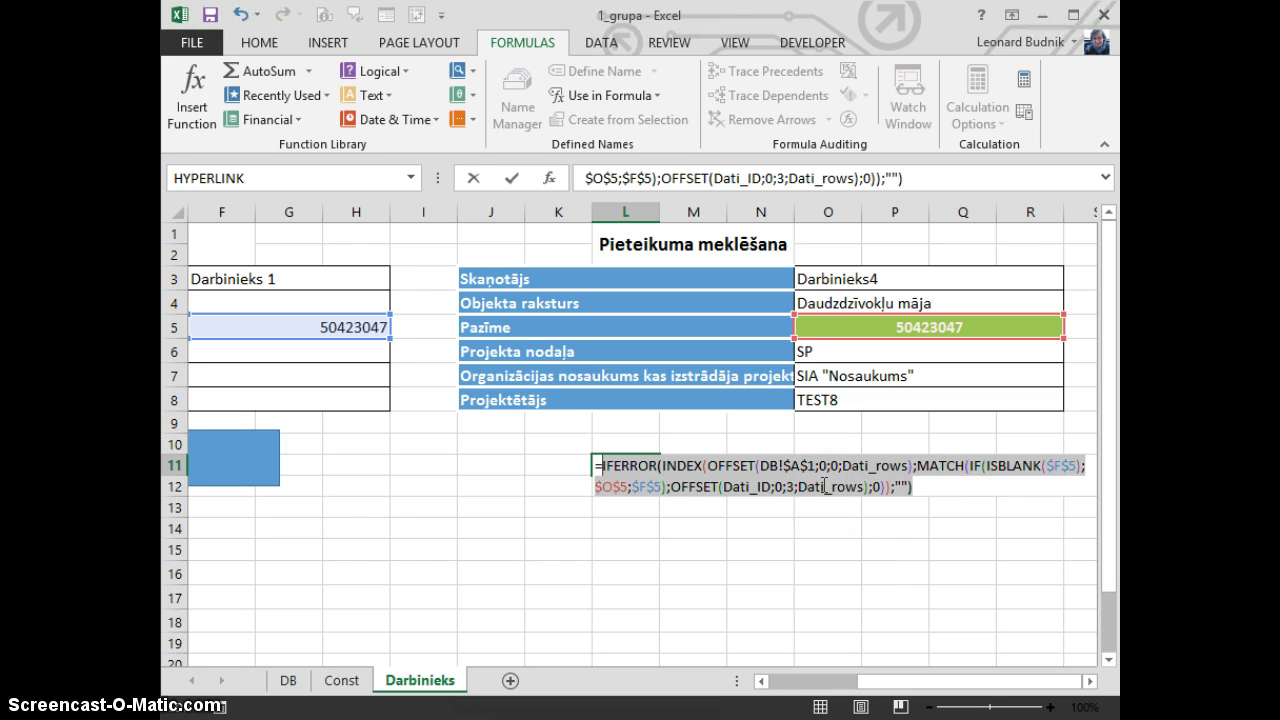
key(Escape)
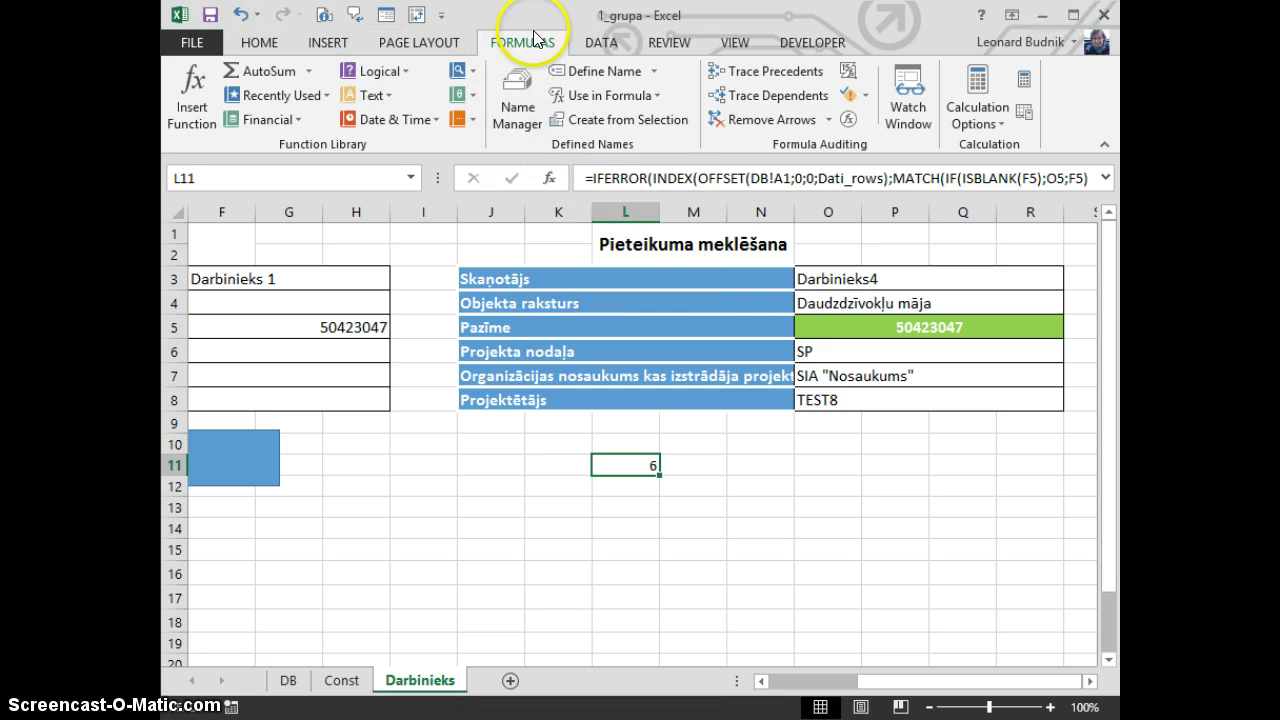
Start a new defined name with workbook scope and name it GET_ID.
click(524, 118)
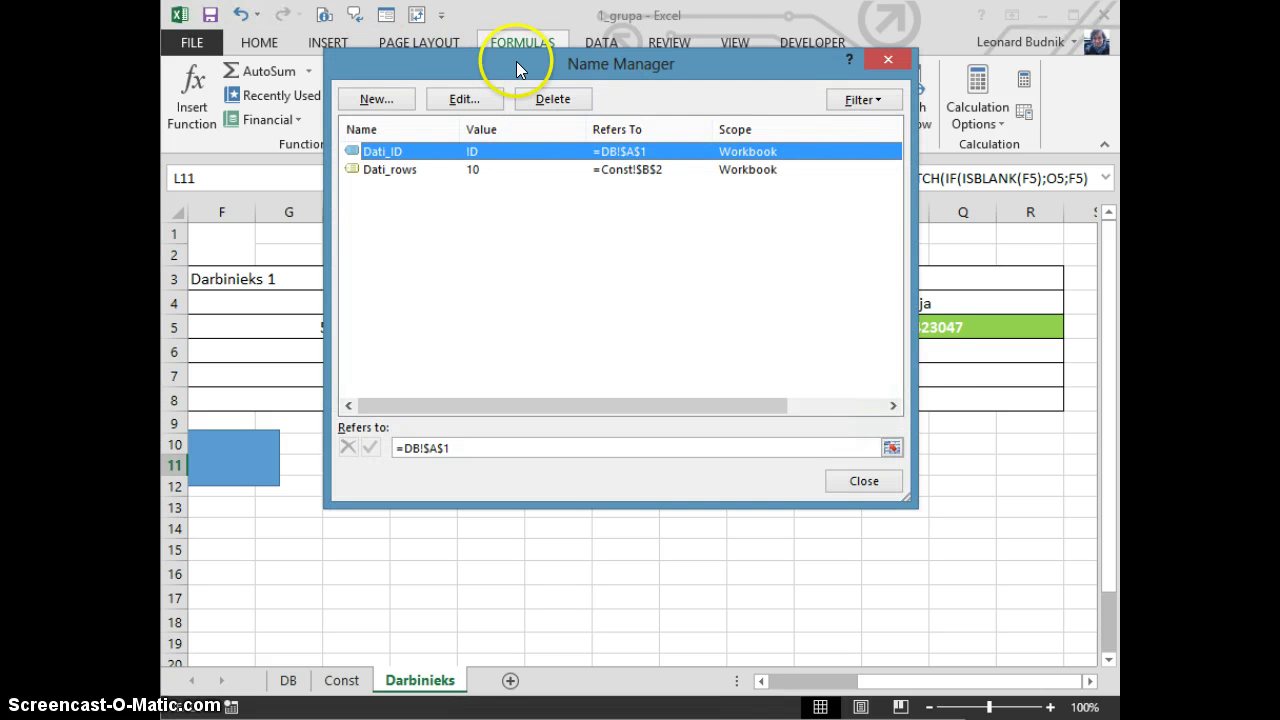
drag(516, 61, 564, 104)
click(424, 143)
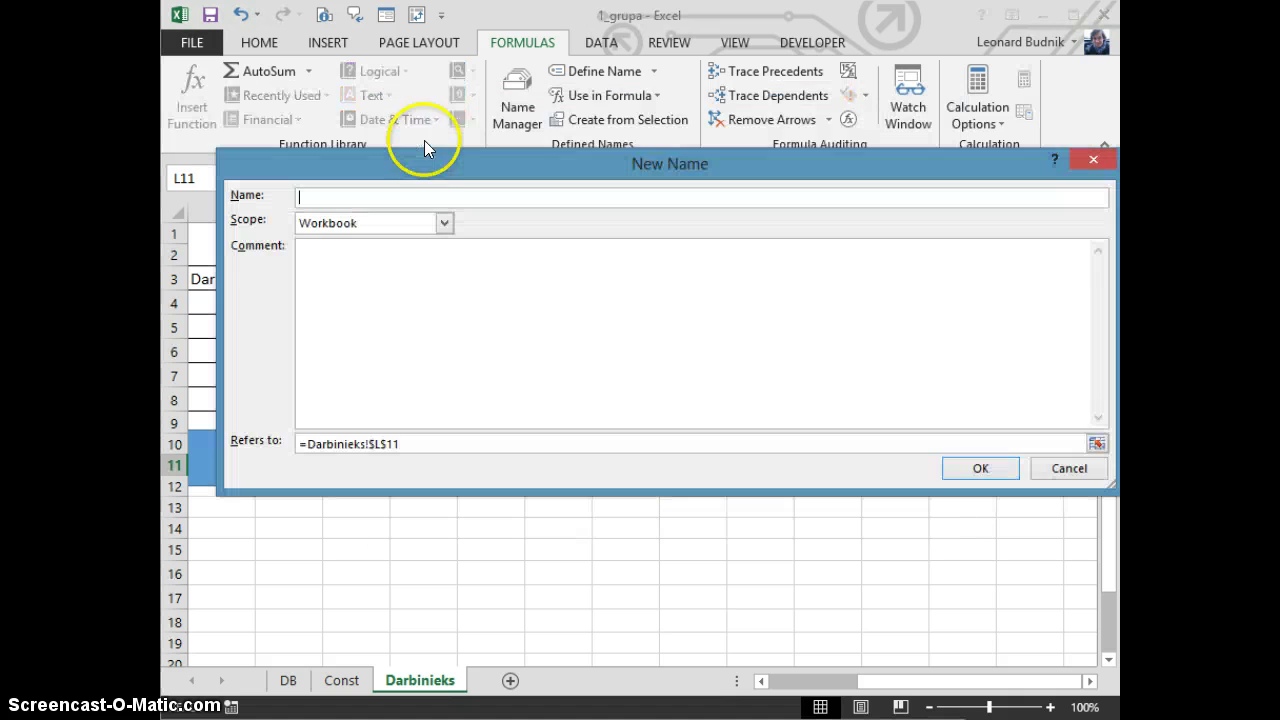
drag(435, 164, 425, 109)
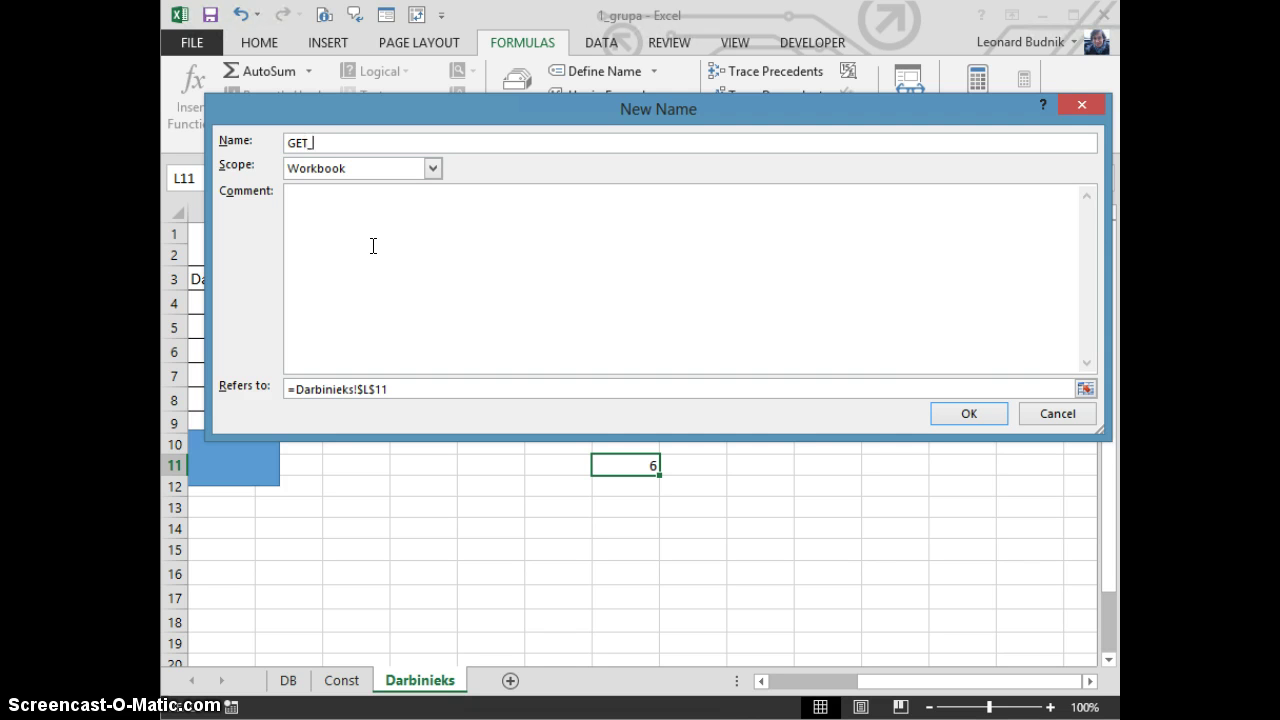
text(GET_ID)
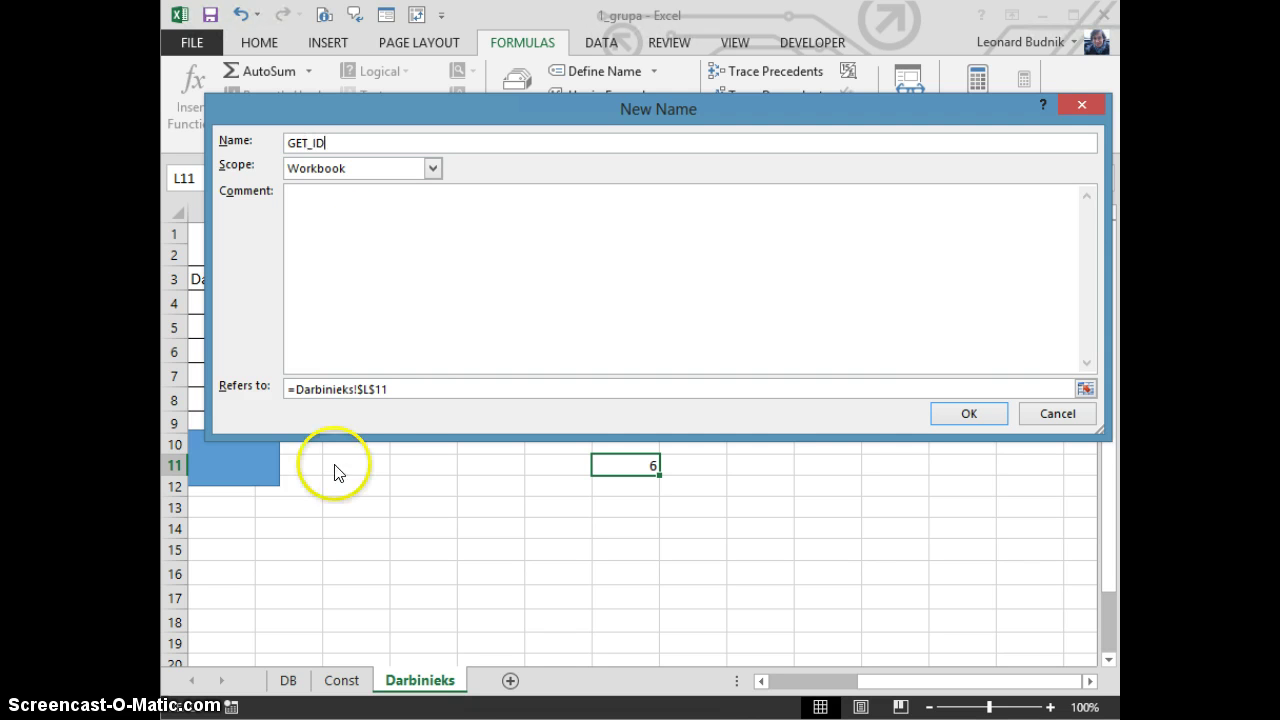
Replace the GET_ID reference with the copied IFERROR lookup formula preceded by an equals sign, and save the name.
click(400, 390)
click(405, 388)
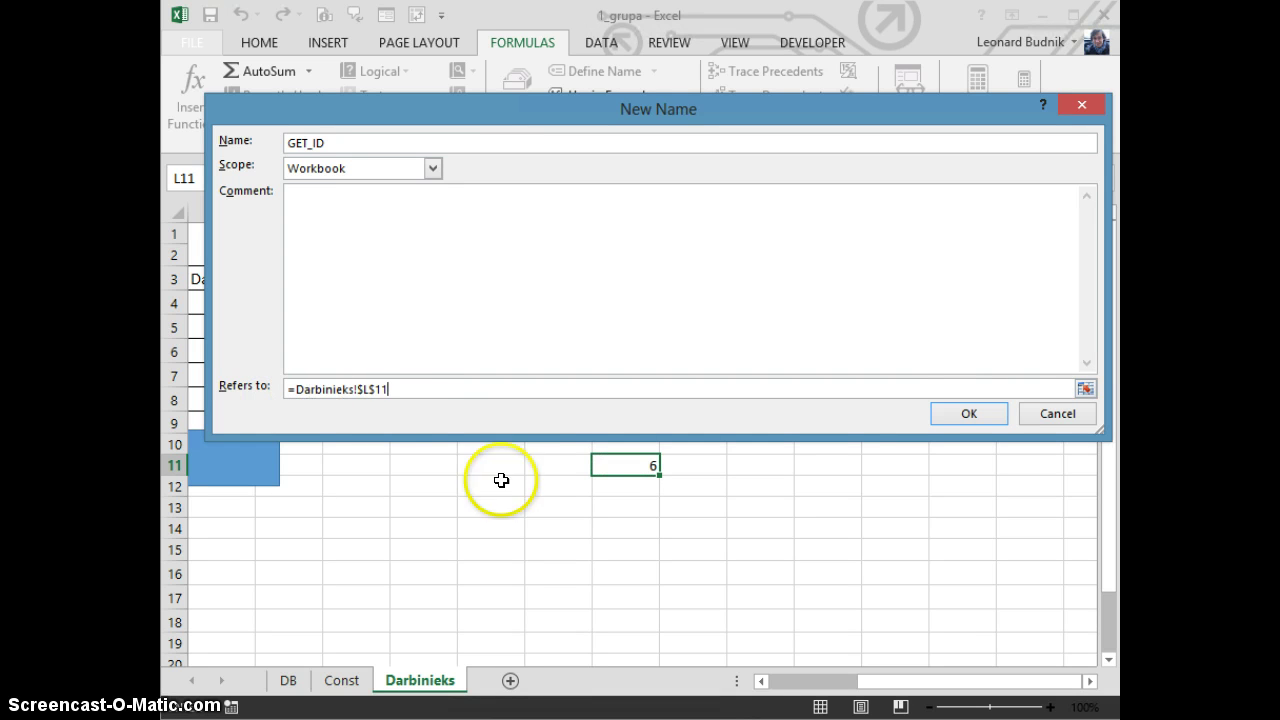
click(408, 388)
click(347, 389)
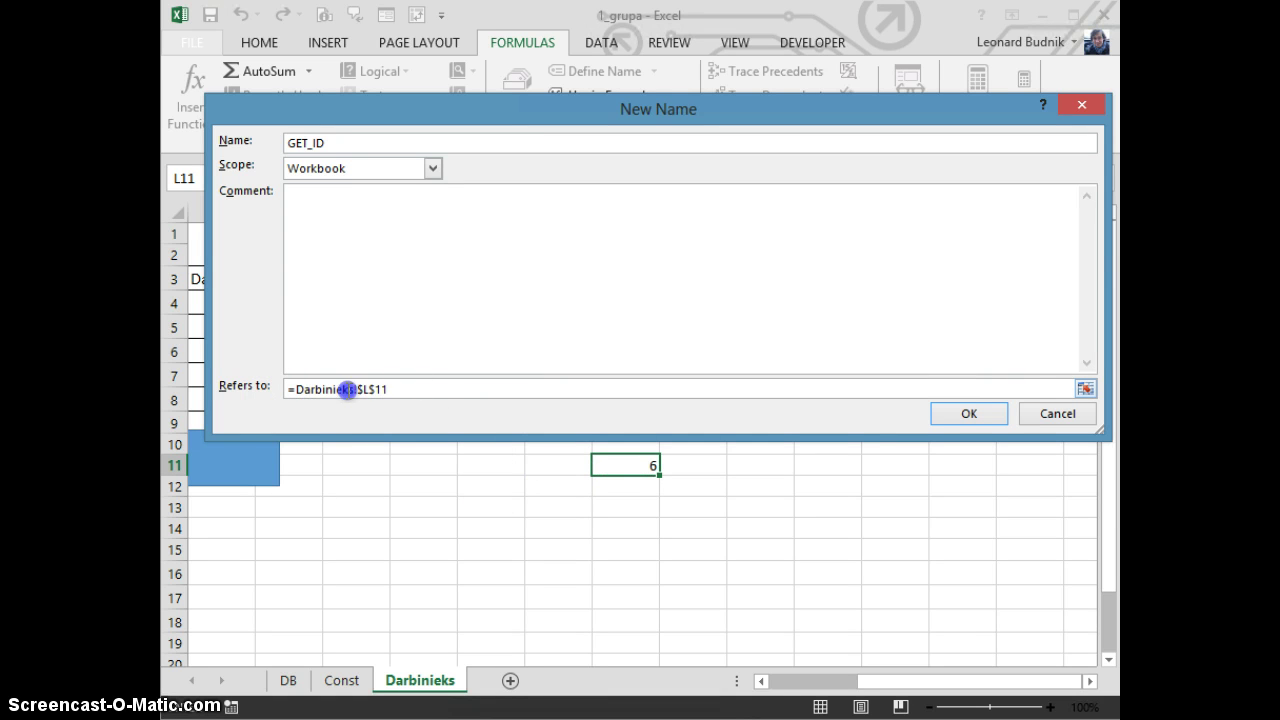
drag(268, 398, 278, 393)
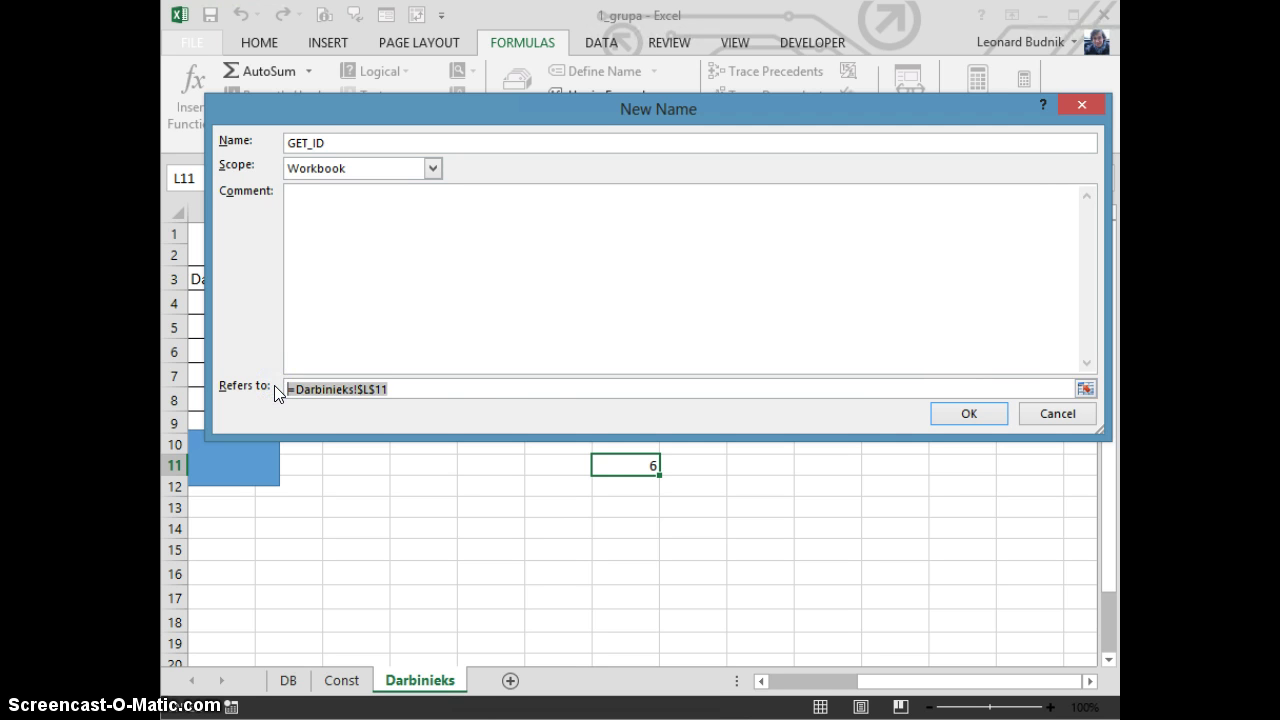
key(ctrl+v)
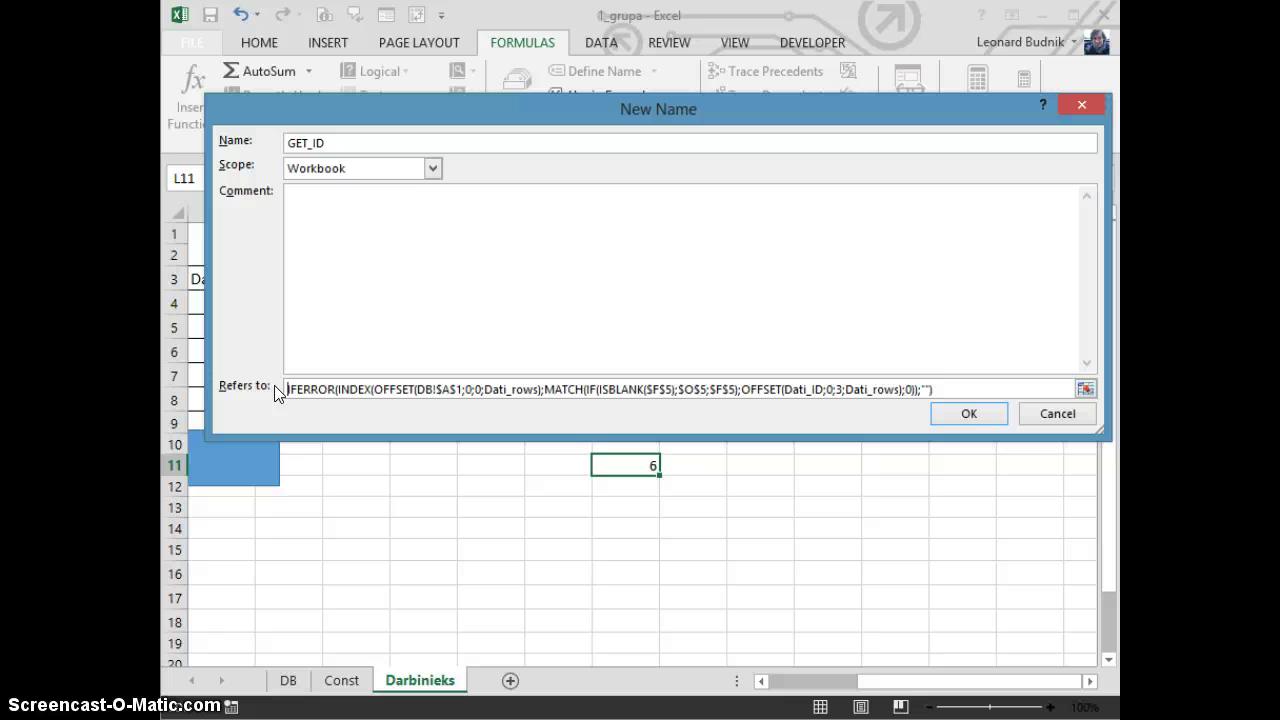
key(Home)
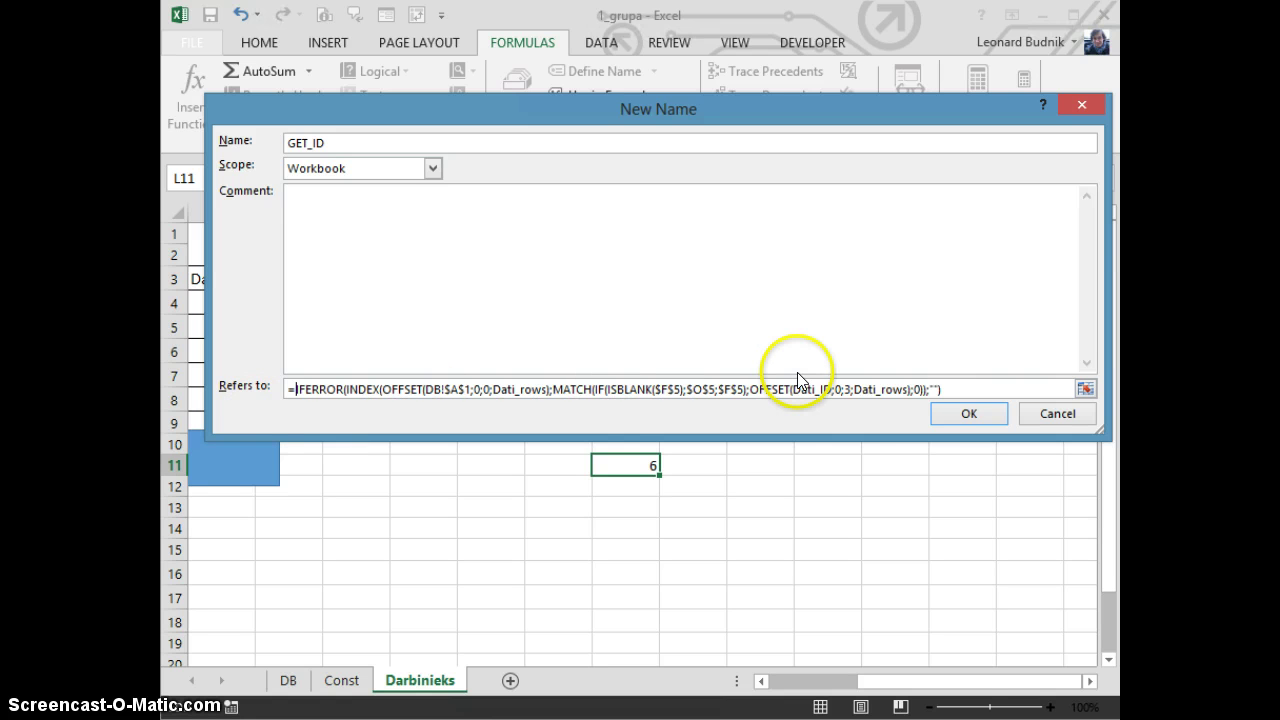
click(966, 414)
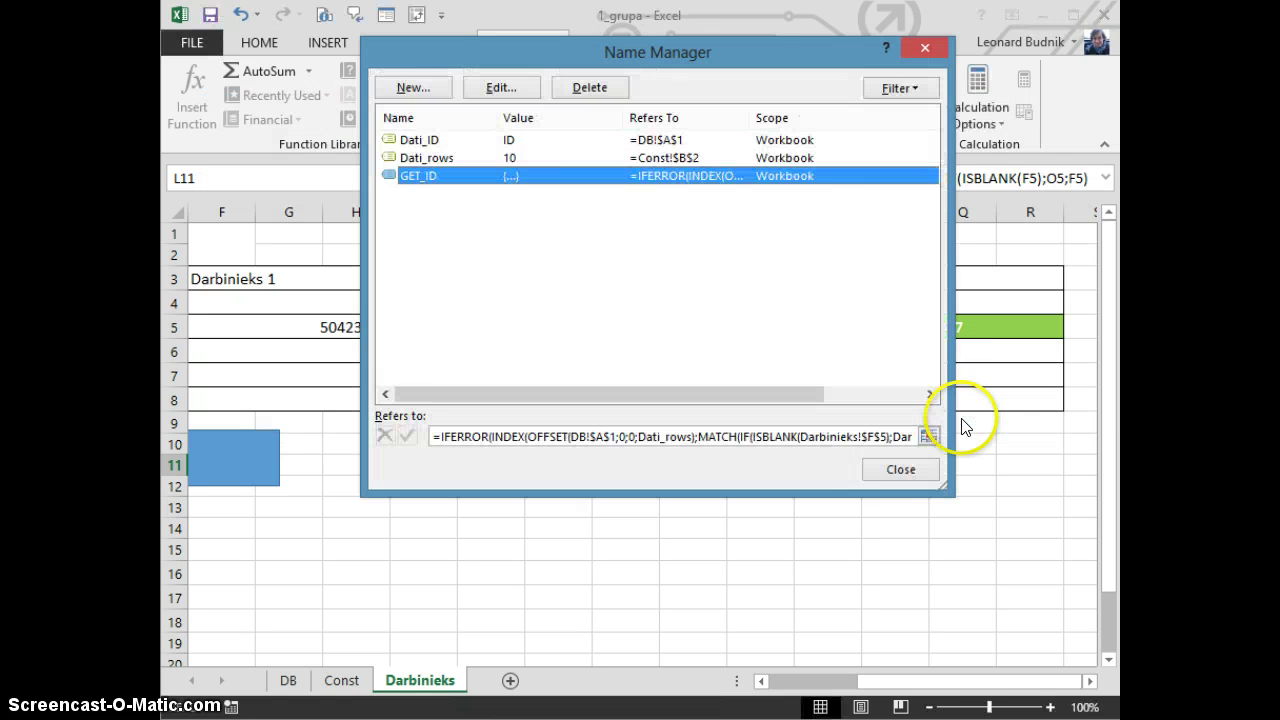
click(900, 470)
Enter the formula =GET_ID in cell L13 of the Darbinieks sheet.
click(590, 514)
click(645, 565)
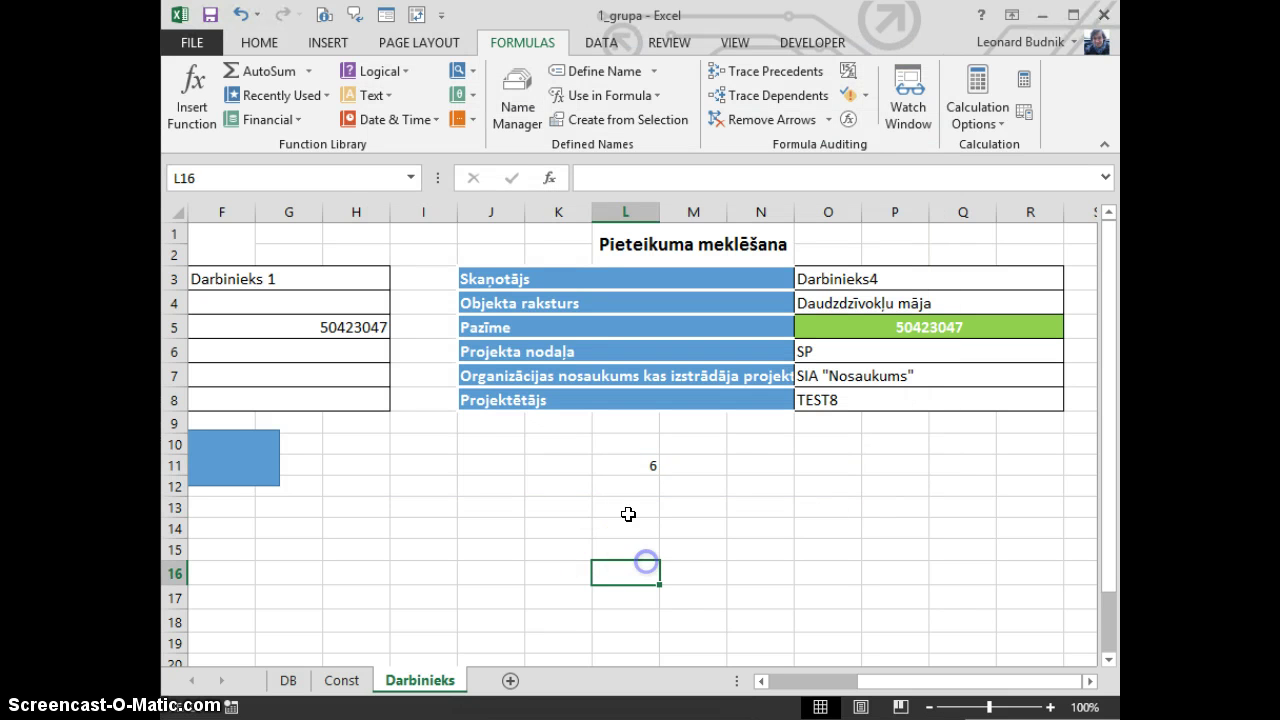
click(626, 507)
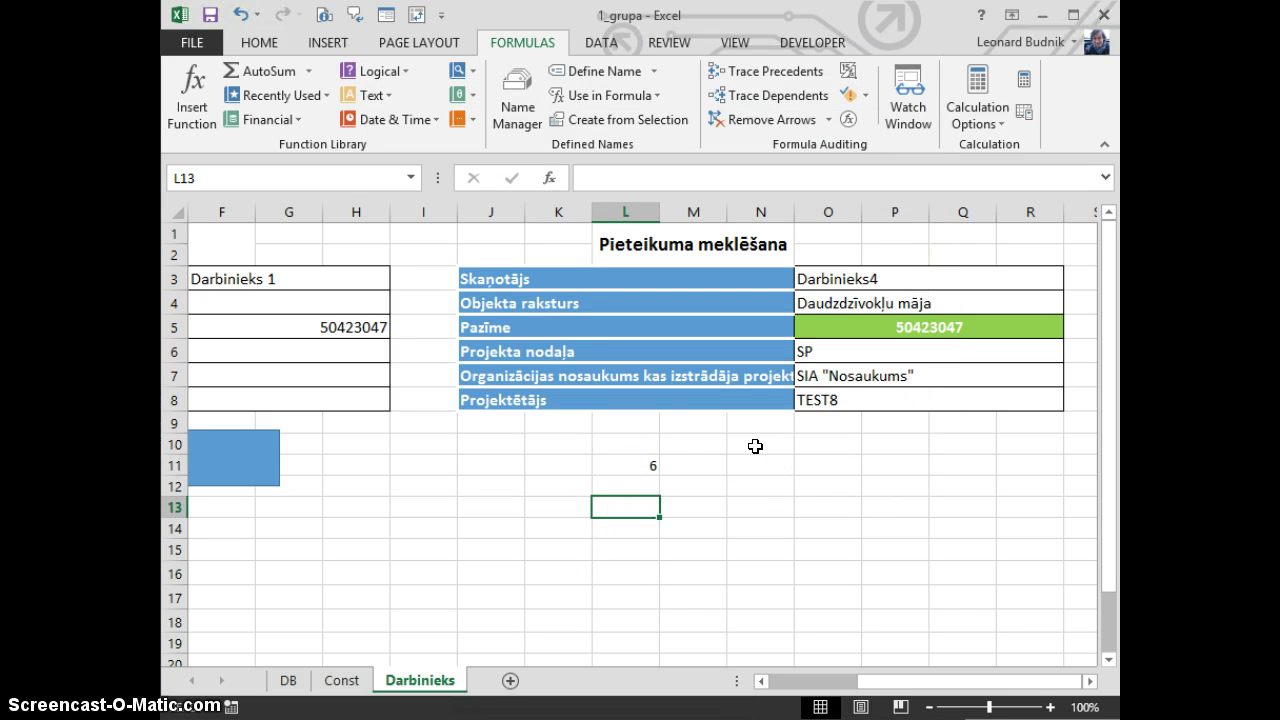
text(=)
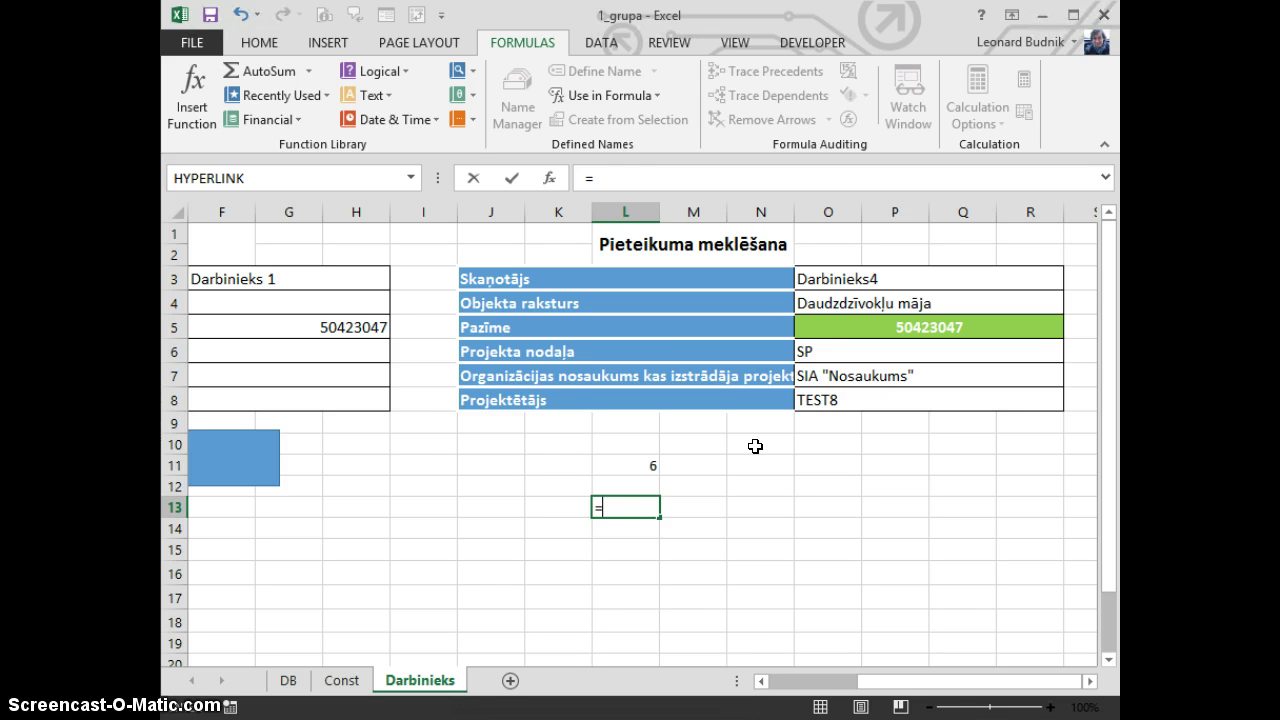
text(get)
key(Tab)
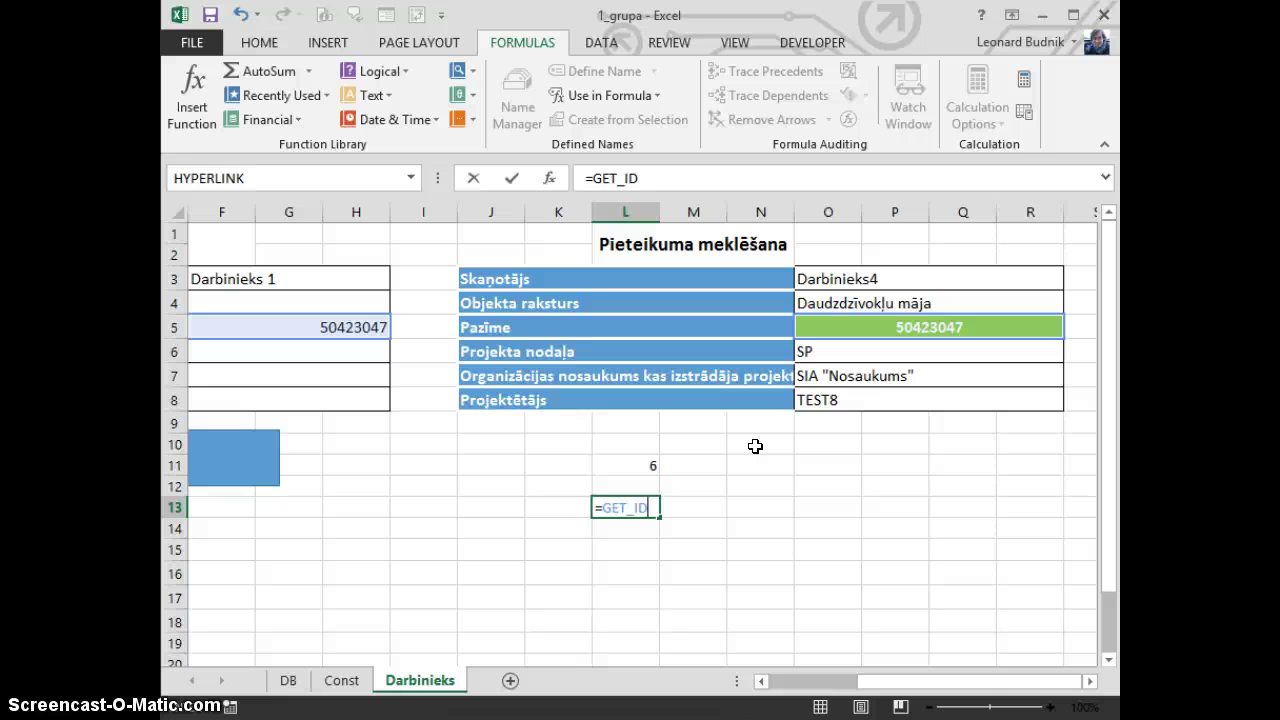
key(Return)
click(627, 497)
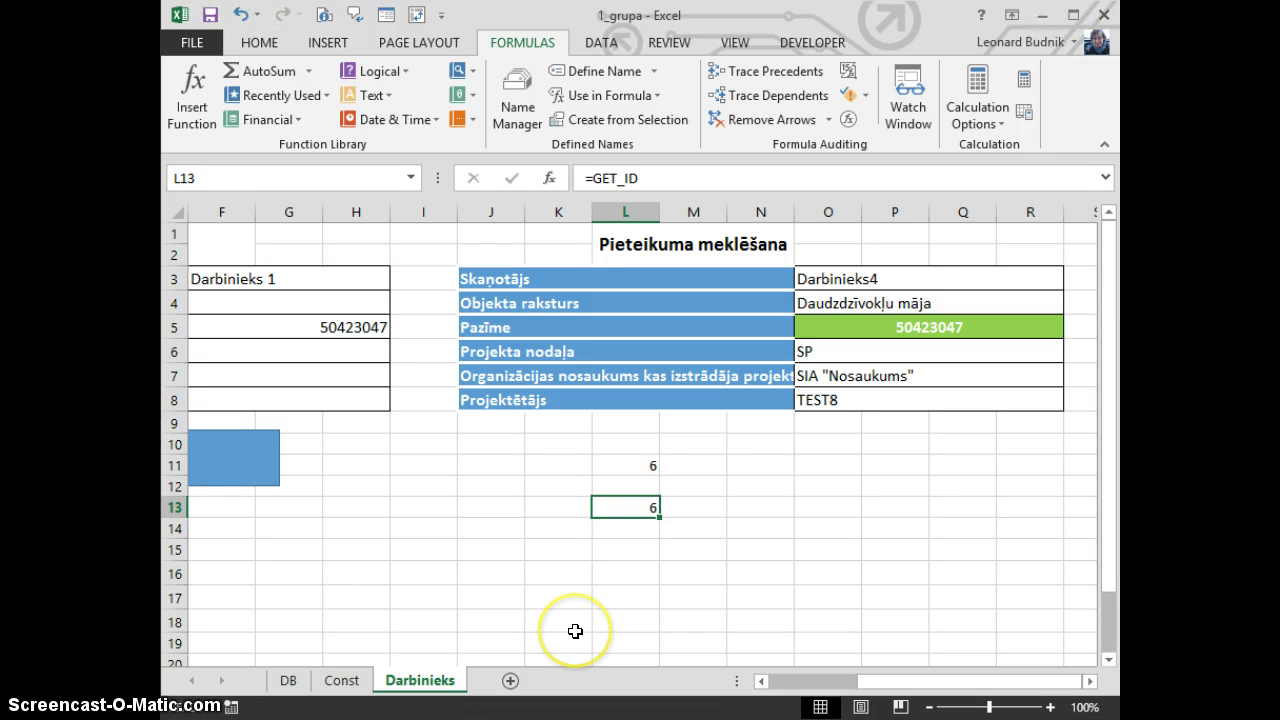
Delete the original lookup formula from L11 and check the formula in L13.
double_click(634, 466)
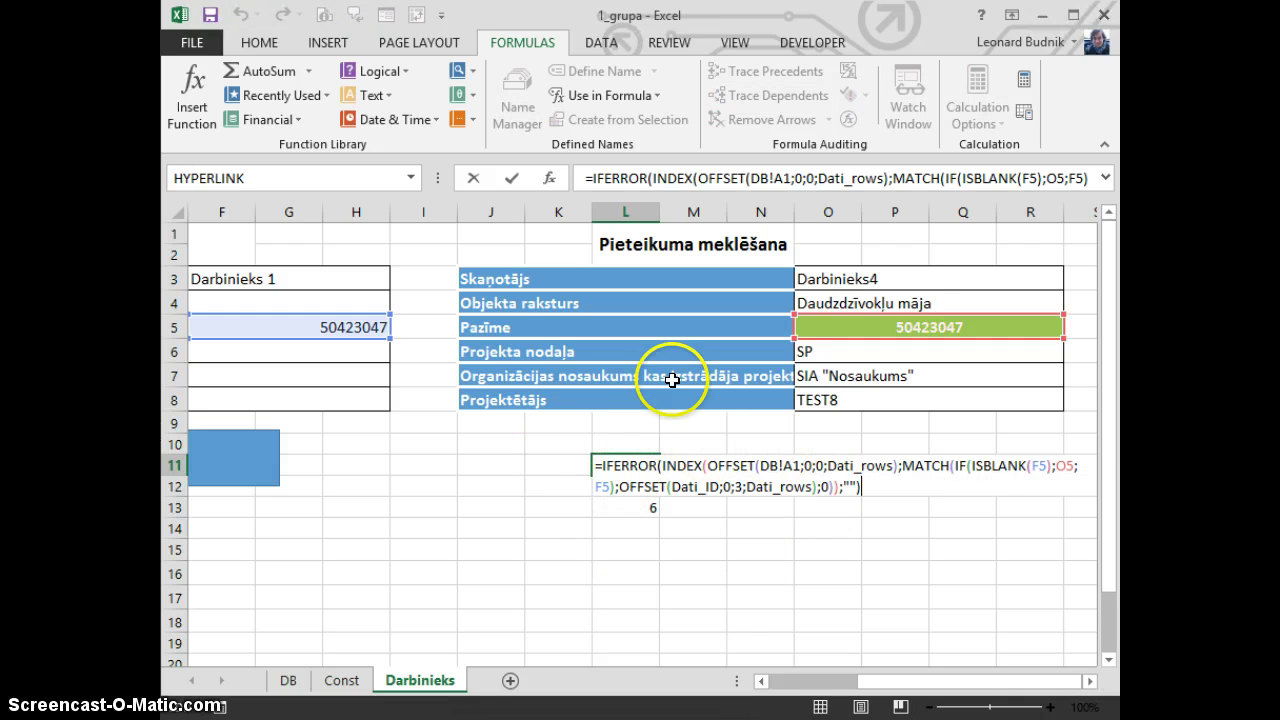
key(Escape)
key(Delete)
key(Down)
key(Down)
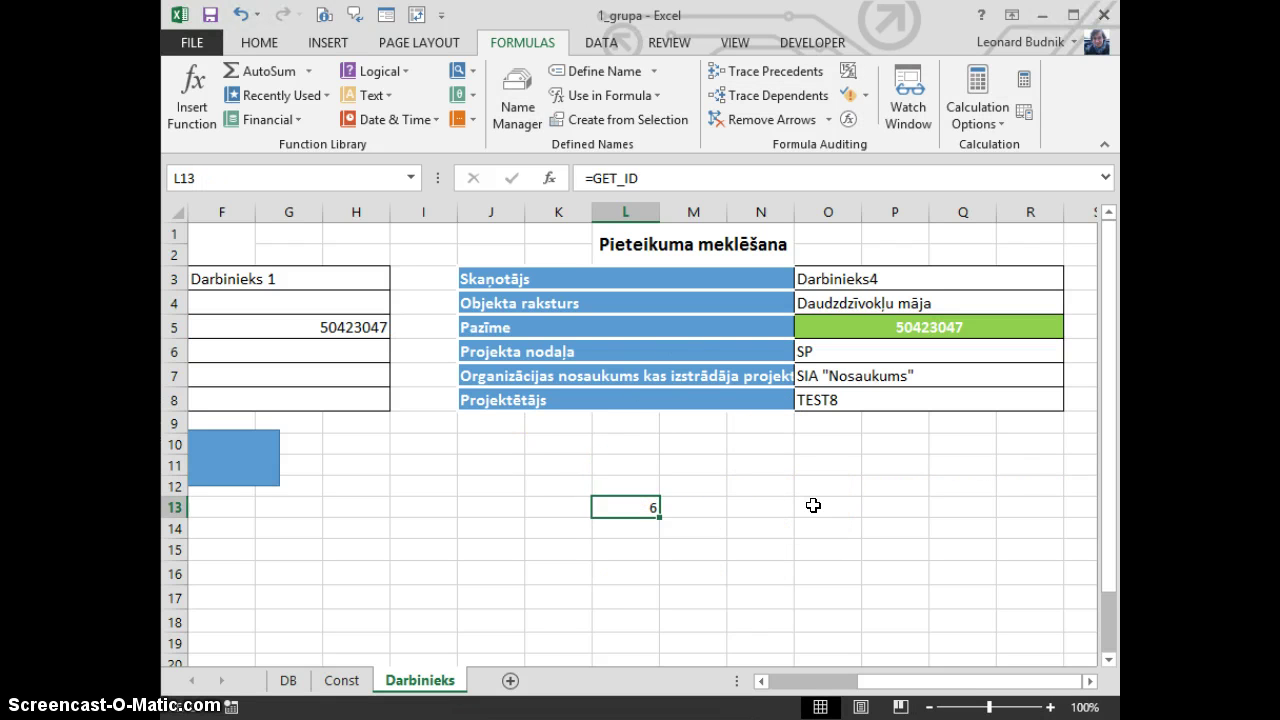
key(F2)
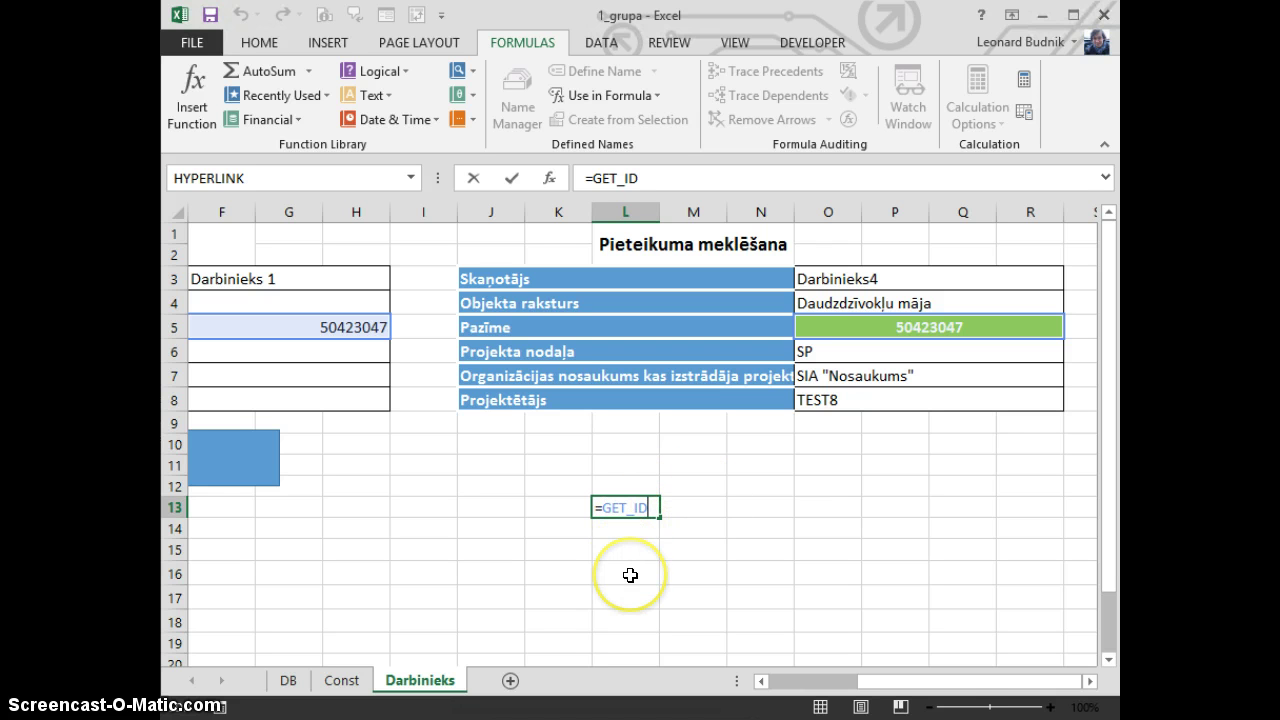
key(Escape)
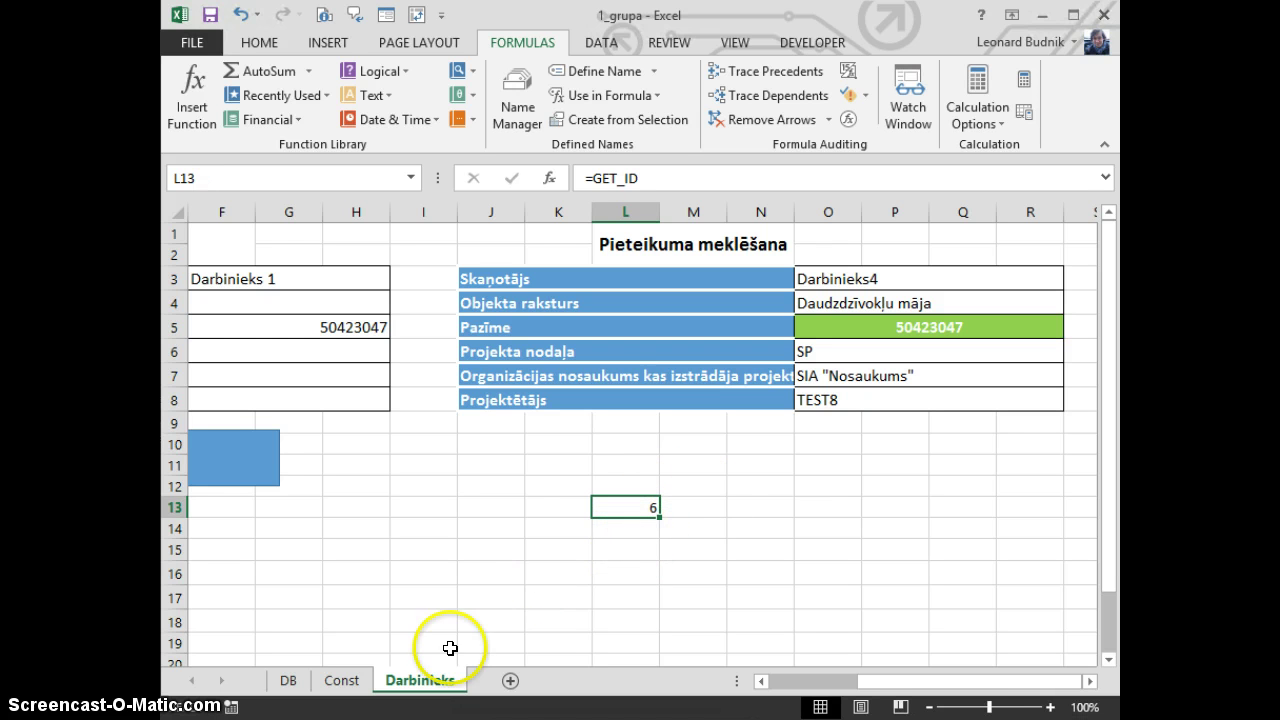